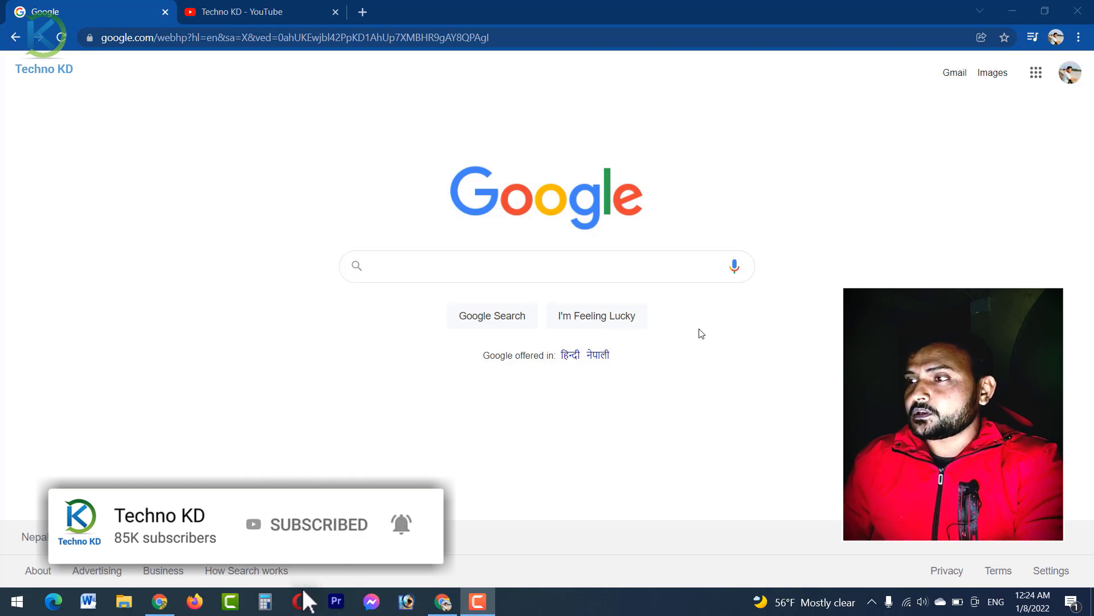
Step: Search Google for 'qr code generator' and open the qr-code-generator.com result
{"action": "left_click", "coordinate": [599, 270]}
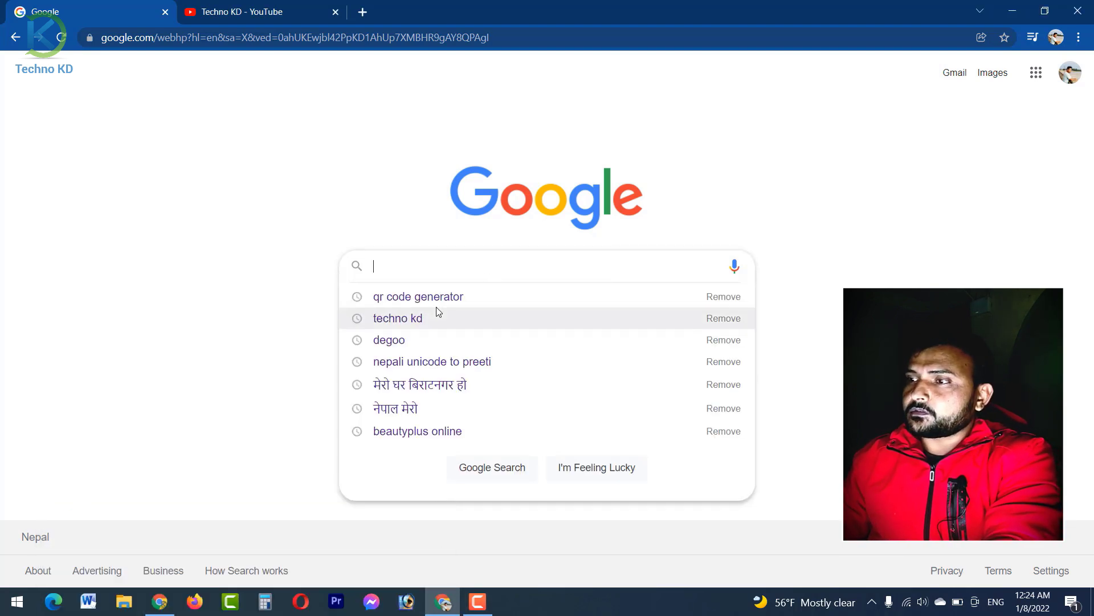
{"action": "left_click", "coordinate": [416, 299]}
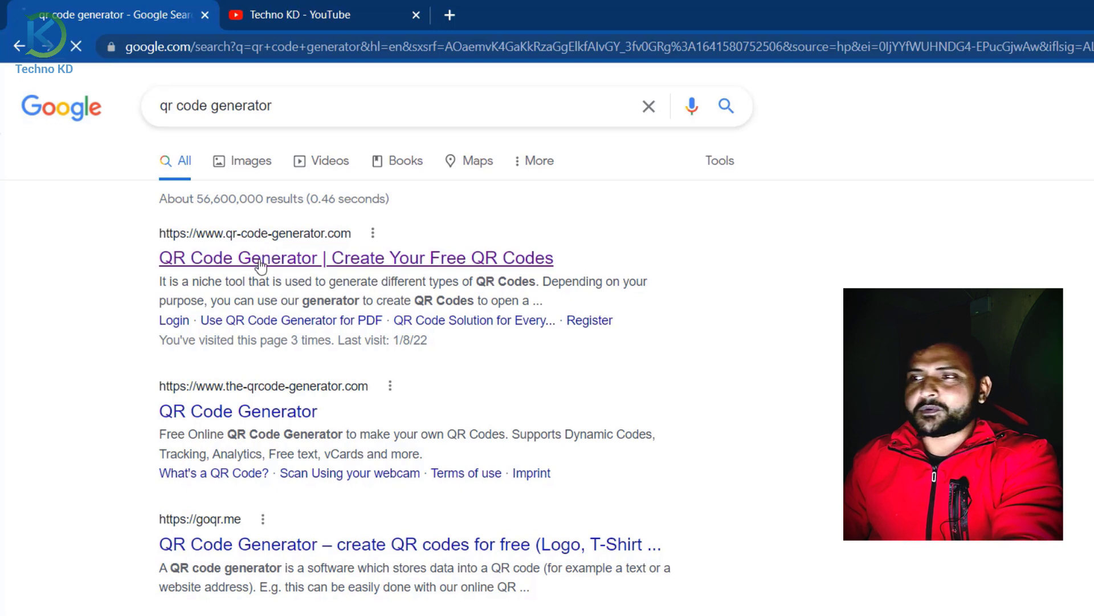
{"action": "left_click", "coordinate": [260, 263]}
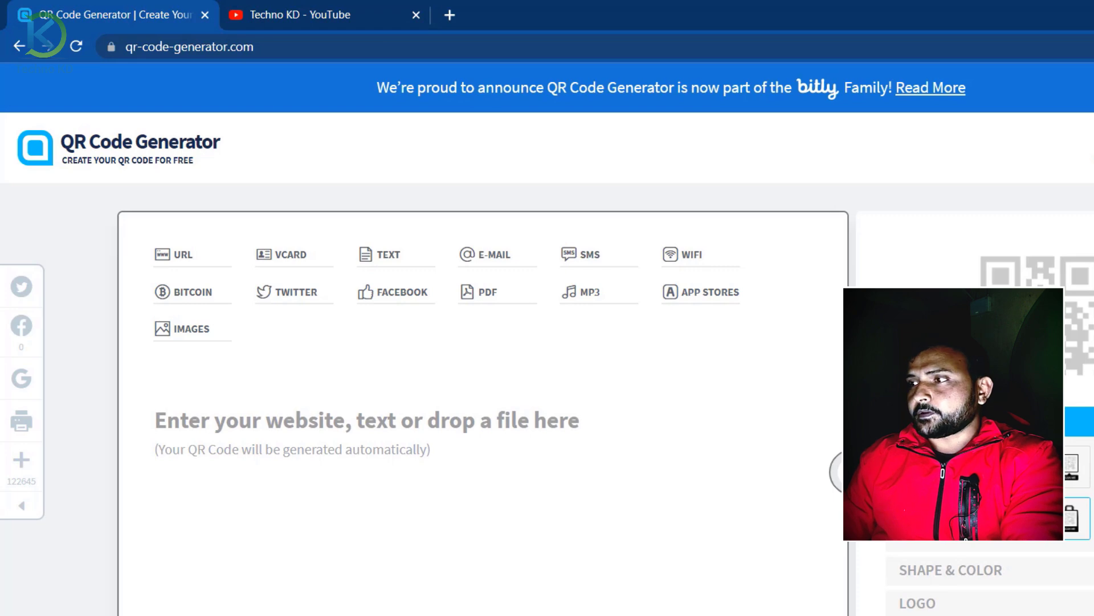
{"action": "scroll", "coordinate": [547, 399], "scroll_direction": "down", "scroll_amount": 10}
{"action": "scroll", "coordinate": [547, 399], "scroll_direction": "up", "scroll_amount": 10}
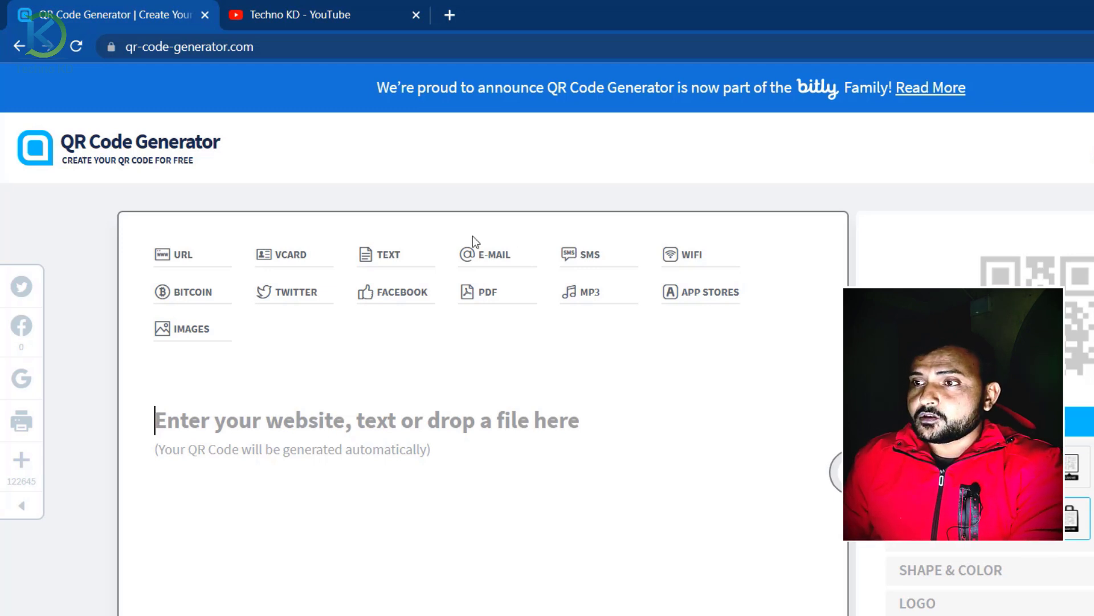
{"action": "left_click", "coordinate": [177, 256]}
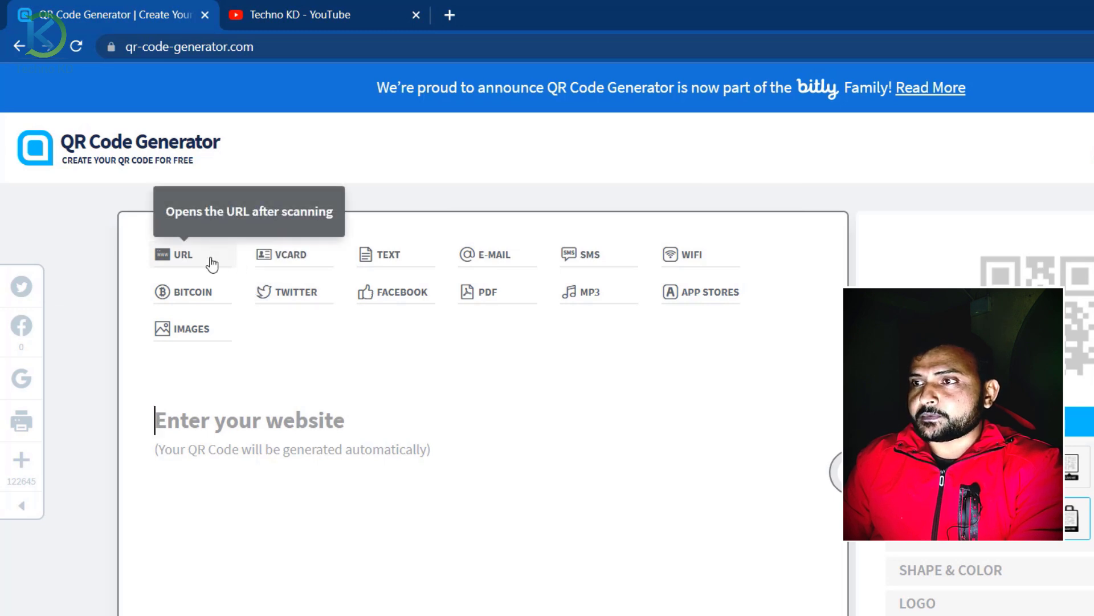
{"action": "left_click", "coordinate": [296, 28]}
{"action": "left_click", "coordinate": [285, 46]}
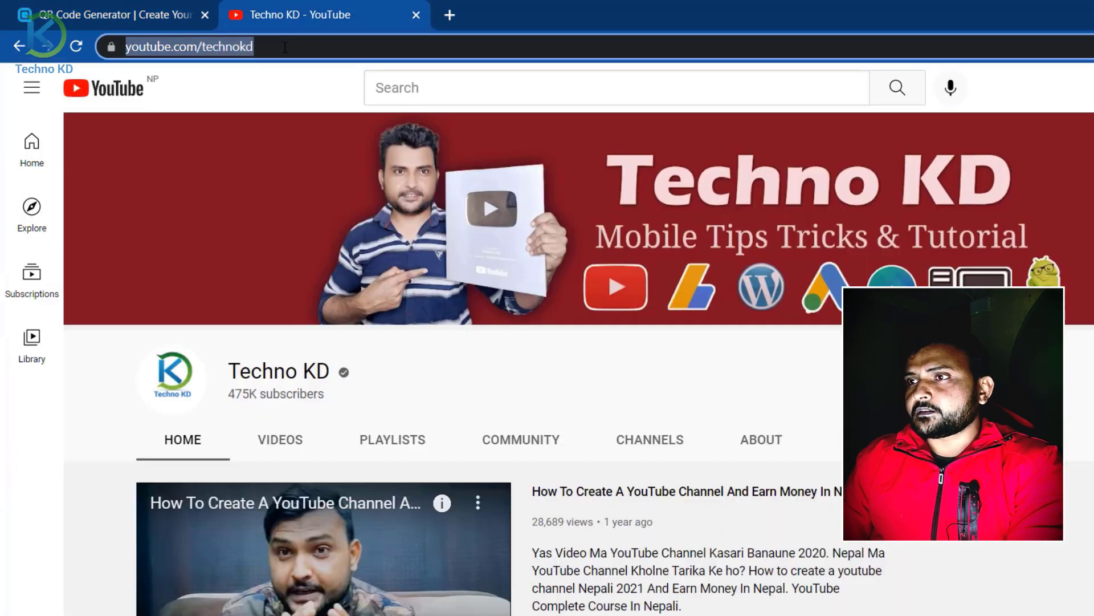
{"action": "right_click", "coordinate": [285, 47]}
{"action": "left_click", "coordinate": [327, 140]}
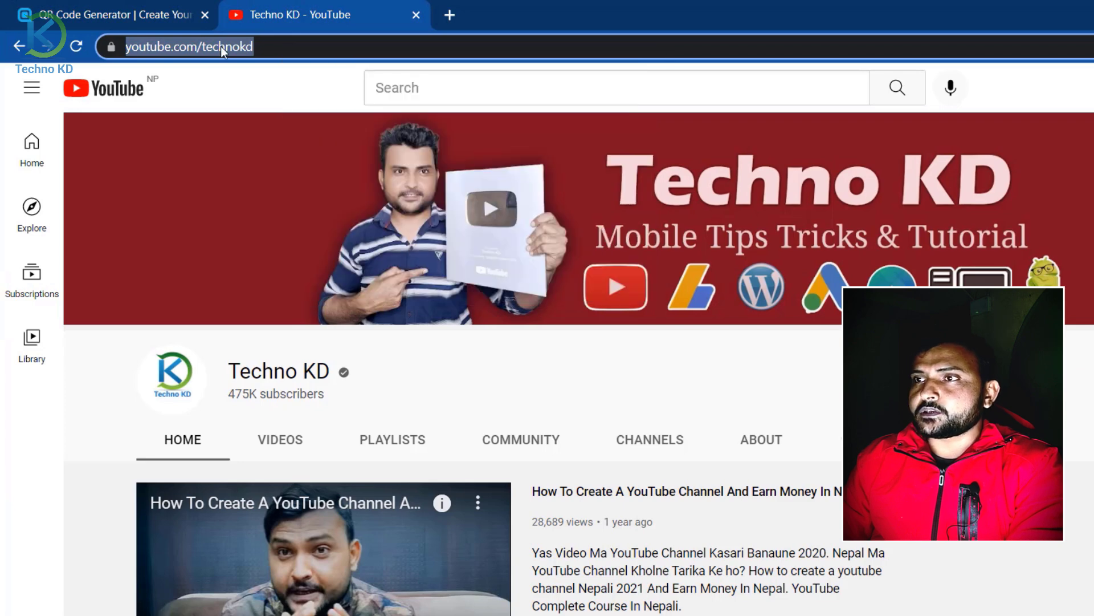
Step: Paste the YouTube channel address into the website field and dismiss the video promotion
{"action": "left_click", "coordinate": [136, 9]}
{"action": "key", "text": "ctrl+v"}
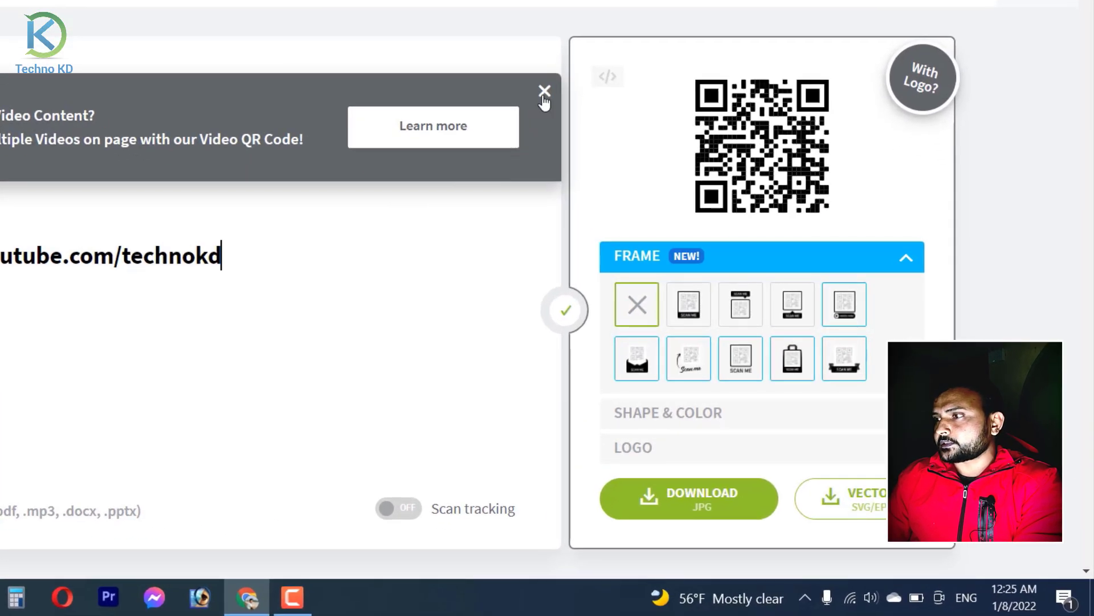
{"action": "left_click", "coordinate": [544, 92]}
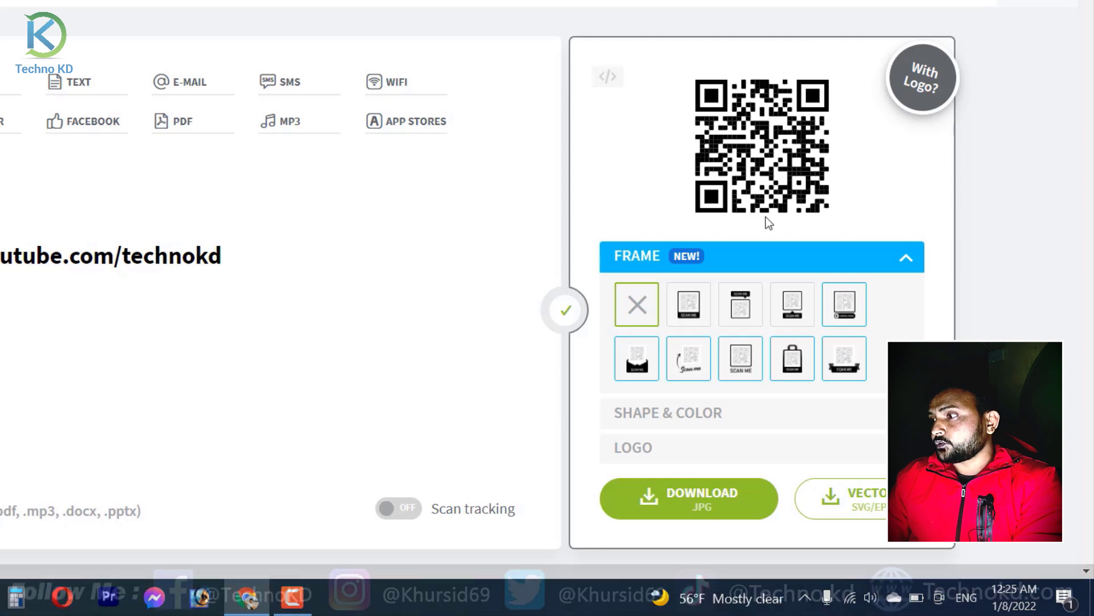
Step: Put the QR code in the frame with the SCAN ME banner on top
{"action": "left_click", "coordinate": [694, 328]}
{"action": "left_click", "coordinate": [741, 343]}
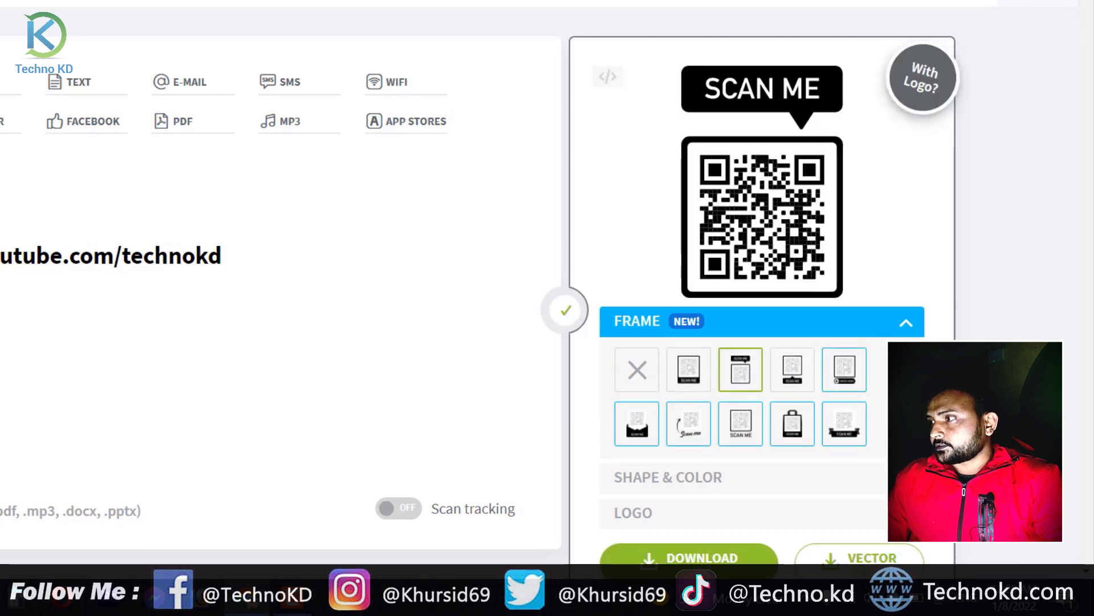
{"action": "scroll", "coordinate": [547, 285], "scroll_direction": "down", "scroll_amount": 4}
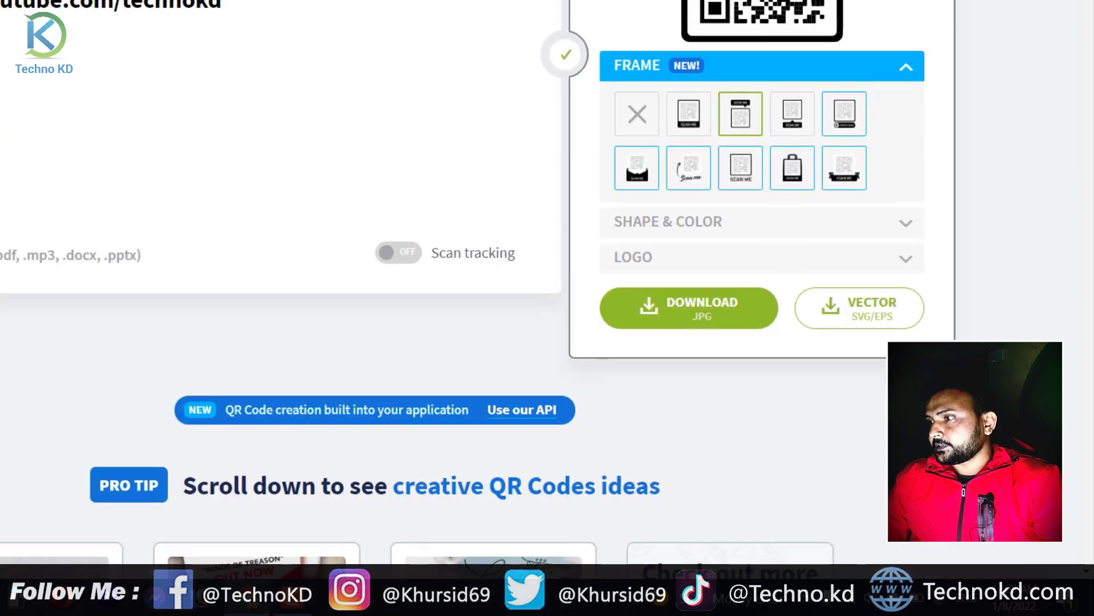
Step: Switch the QR dot pattern to the second shape, leaving the colour black
{"action": "left_click", "coordinate": [735, 223]}
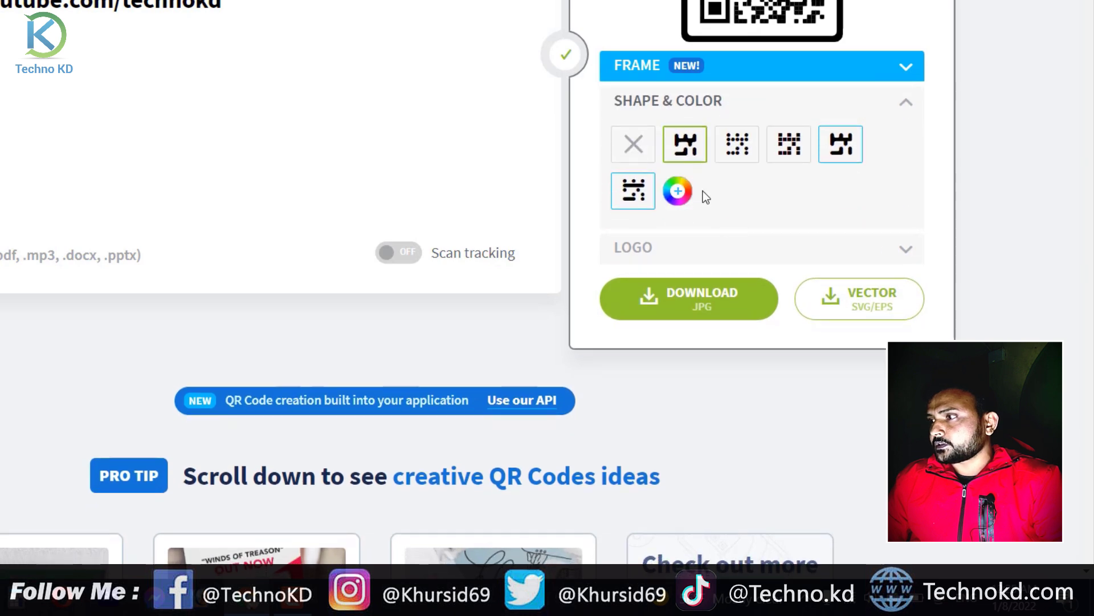
{"action": "left_click", "coordinate": [737, 158]}
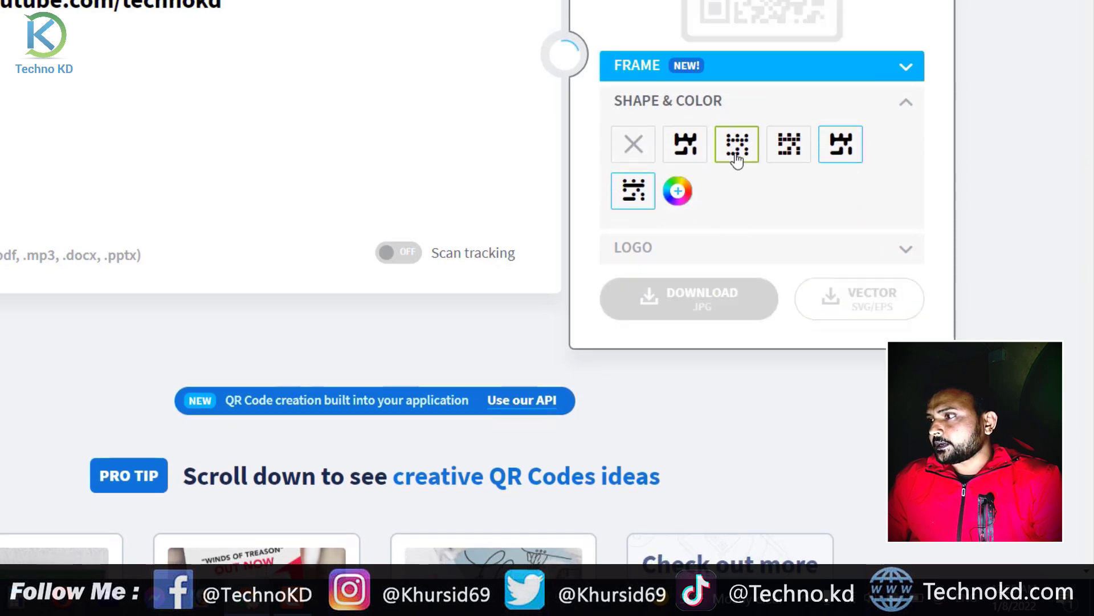
{"action": "left_click", "coordinate": [692, 155]}
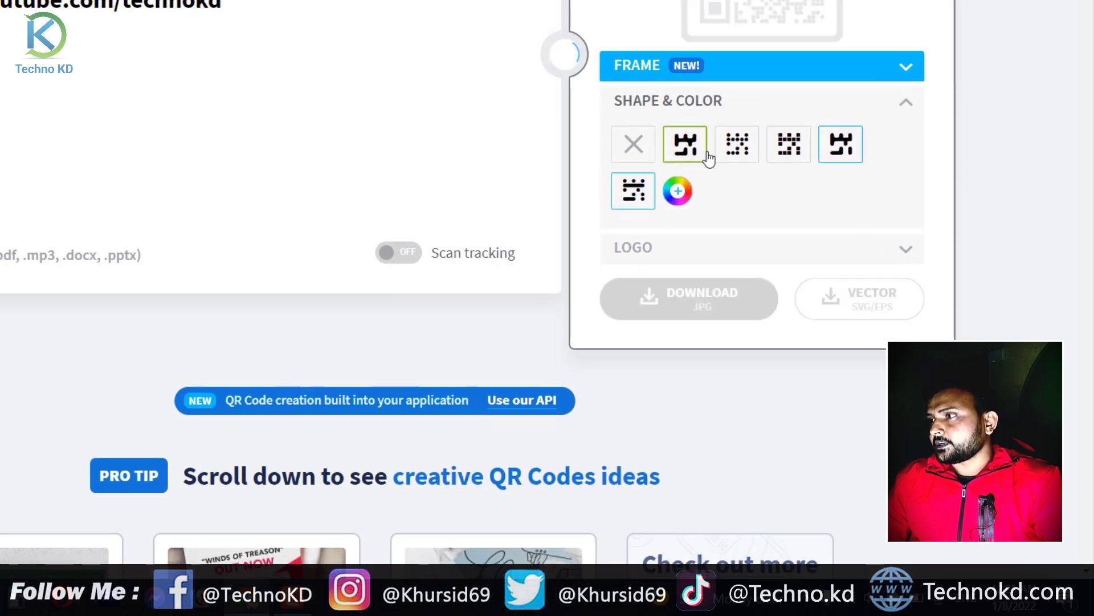
{"action": "left_click", "coordinate": [687, 196]}
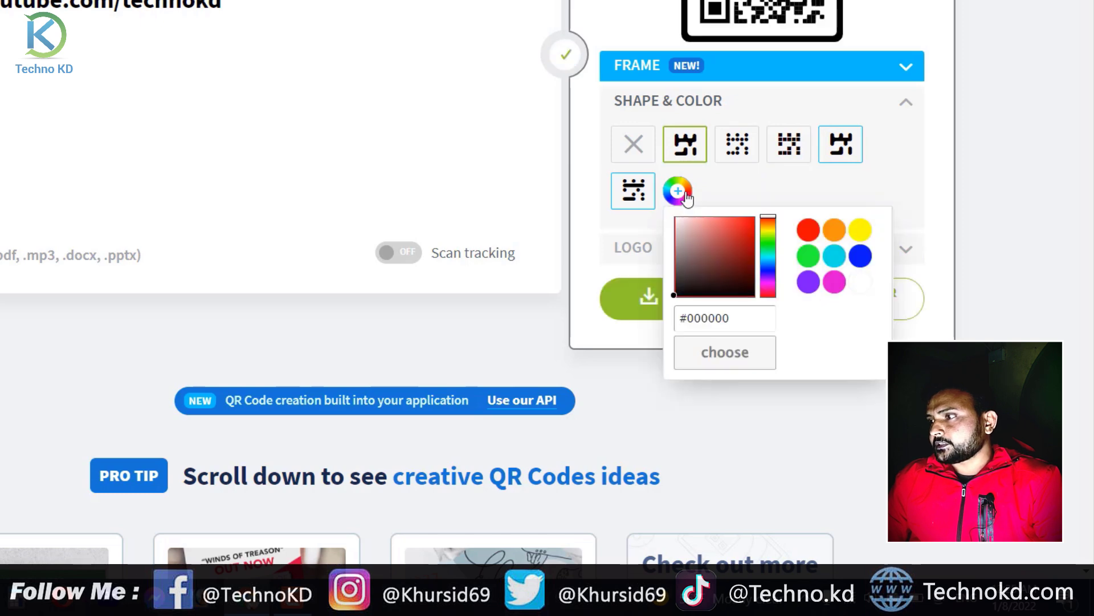
{"action": "left_click", "coordinate": [768, 238]}
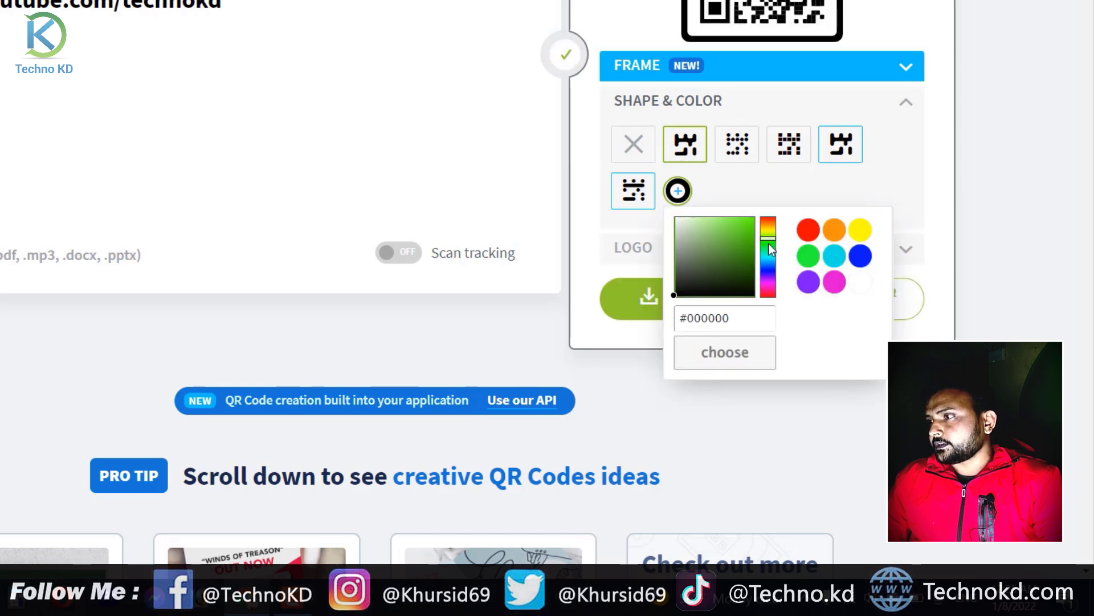
{"action": "left_click", "coordinate": [997, 211]}
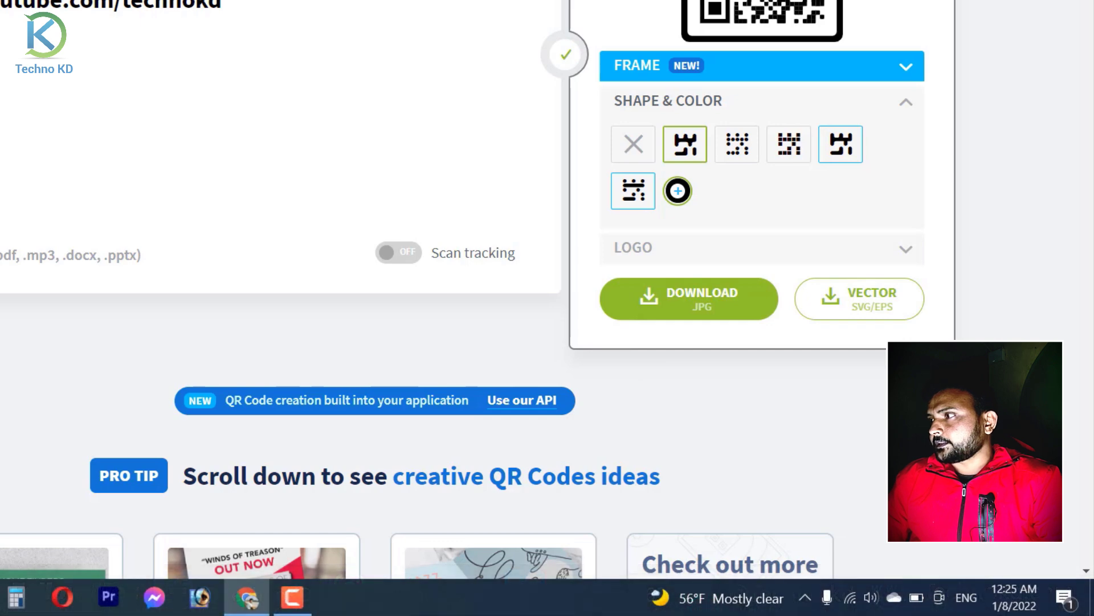
{"action": "scroll", "coordinate": [473, 285], "scroll_direction": "up", "scroll_amount": 4}
{"action": "scroll", "coordinate": [473, 285], "scroll_direction": "down", "scroll_amount": 3}
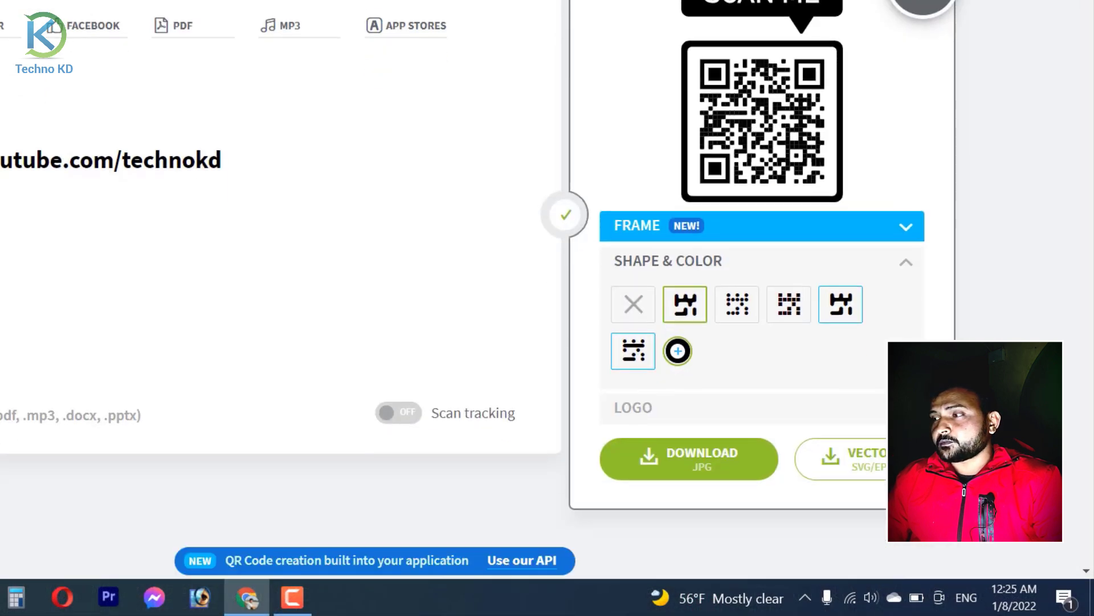
{"action": "scroll", "coordinate": [474, 285], "scroll_direction": "up", "scroll_amount": 2}
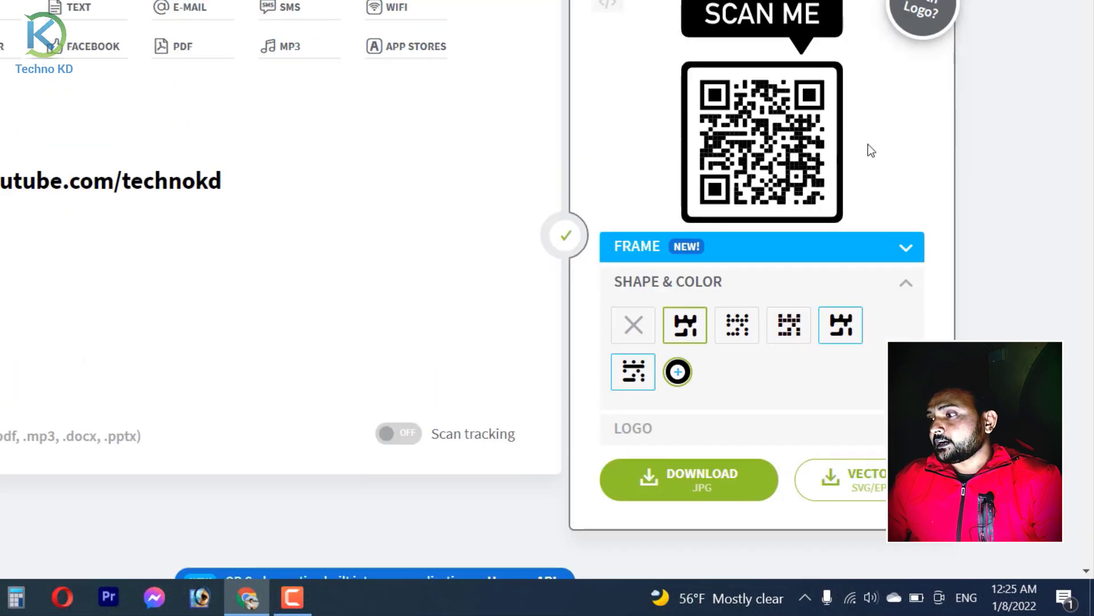
Step: Download the framed YouTube QR code as frame (1).png and open the file
{"action": "left_click", "coordinate": [690, 481]}
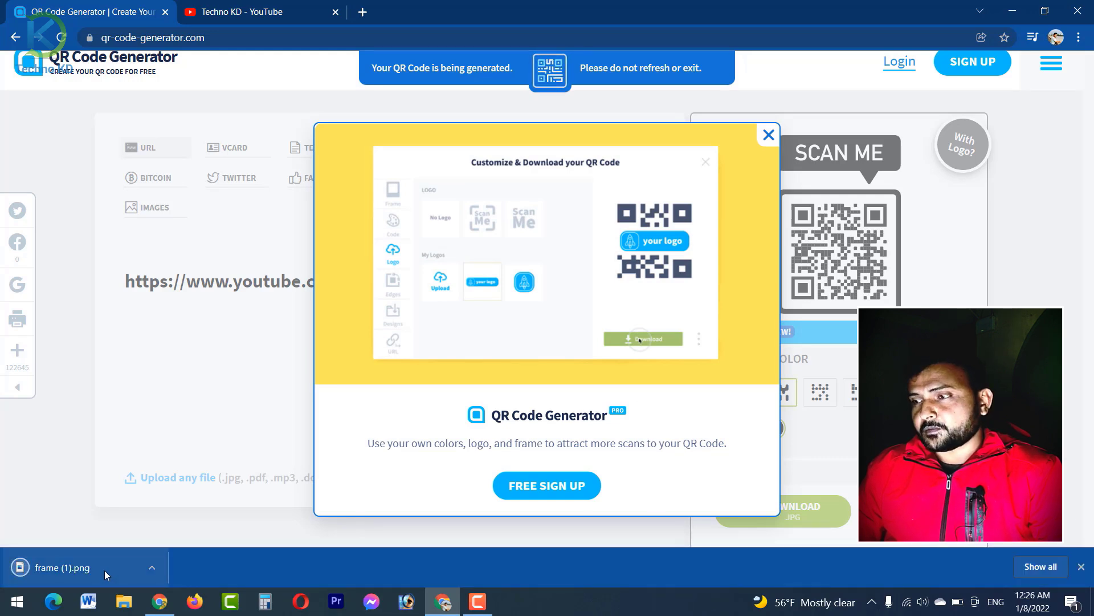
{"action": "left_click", "coordinate": [768, 135]}
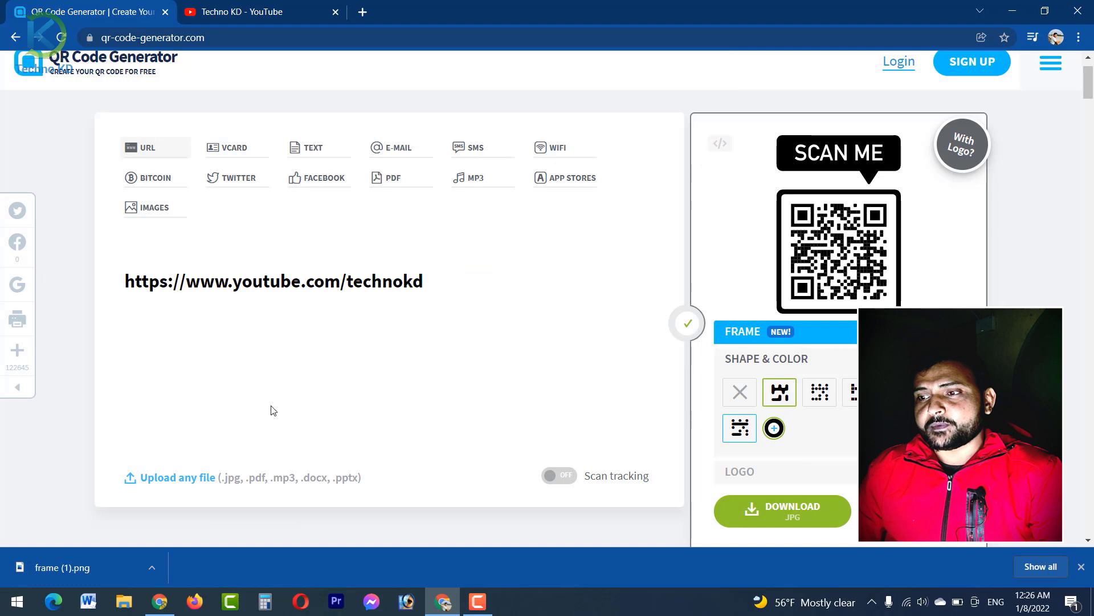
{"action": "left_click", "coordinate": [84, 556]}
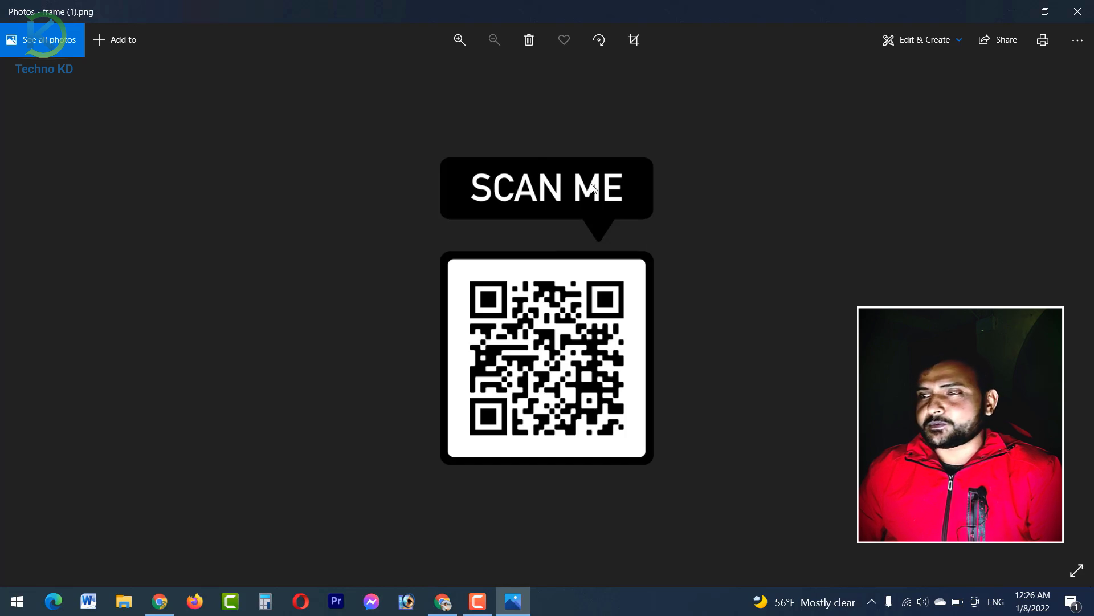
Step: Close the Photos preview and switch the generator to the WiFi QR code form
{"action": "left_click", "coordinate": [1093, 7]}
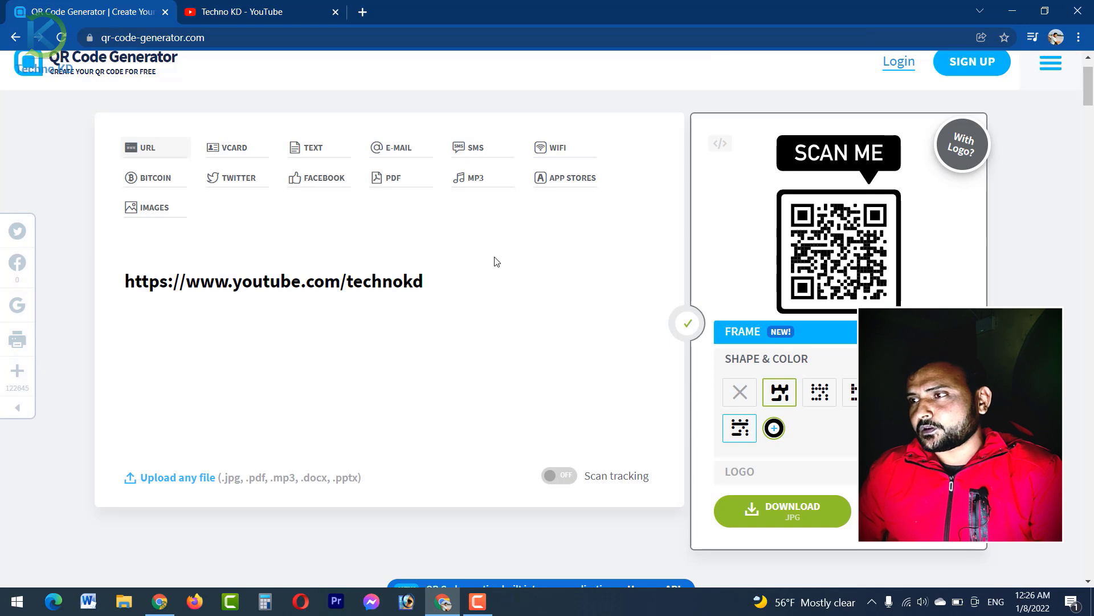
{"action": "left_click", "coordinate": [548, 155]}
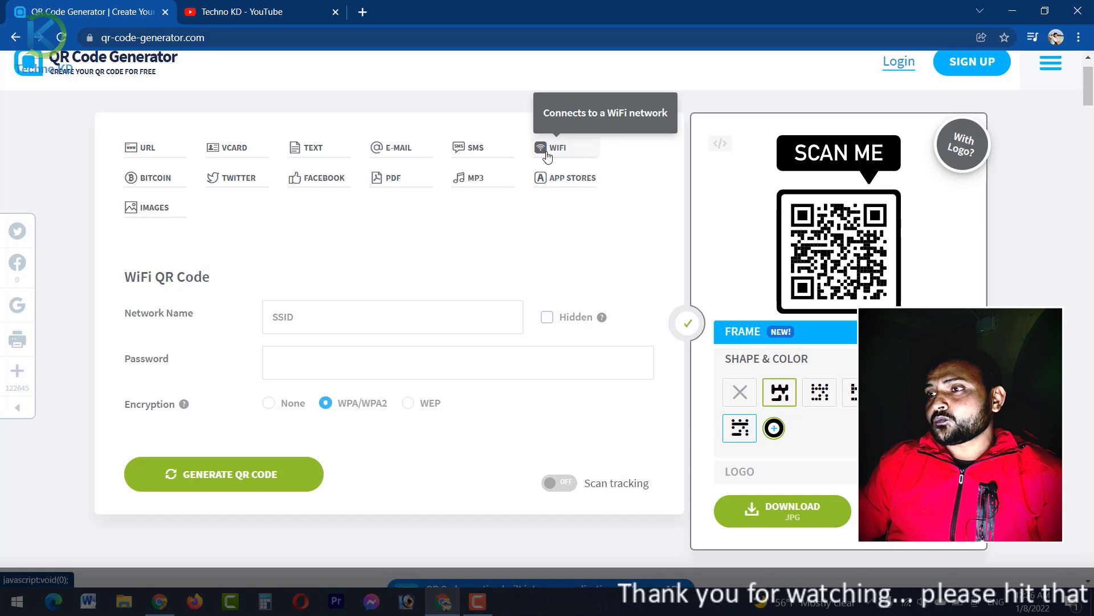
Step: Enter network name kd and the network password with WPA/WPA2, then generate the code
{"action": "left_click", "coordinate": [297, 324]}
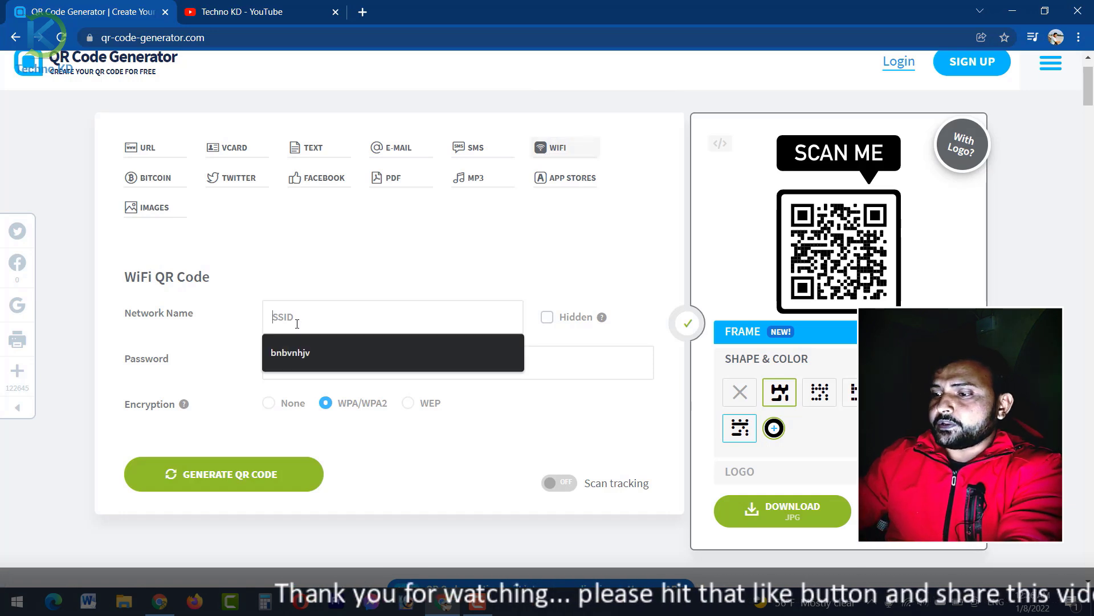
{"action": "type", "text": "kd"}
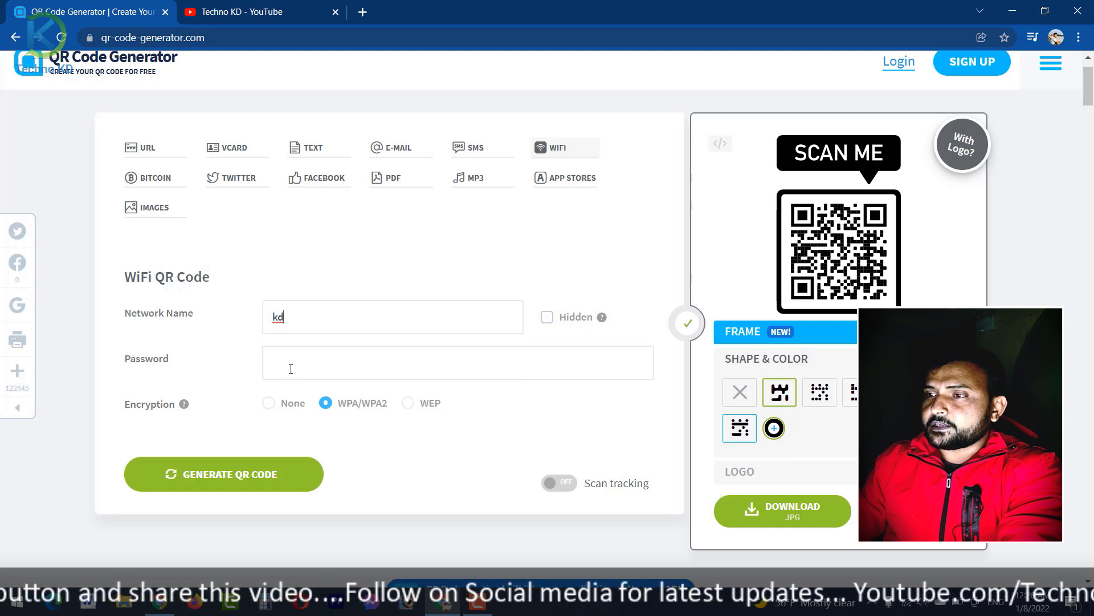
{"action": "left_click", "coordinate": [291, 369]}
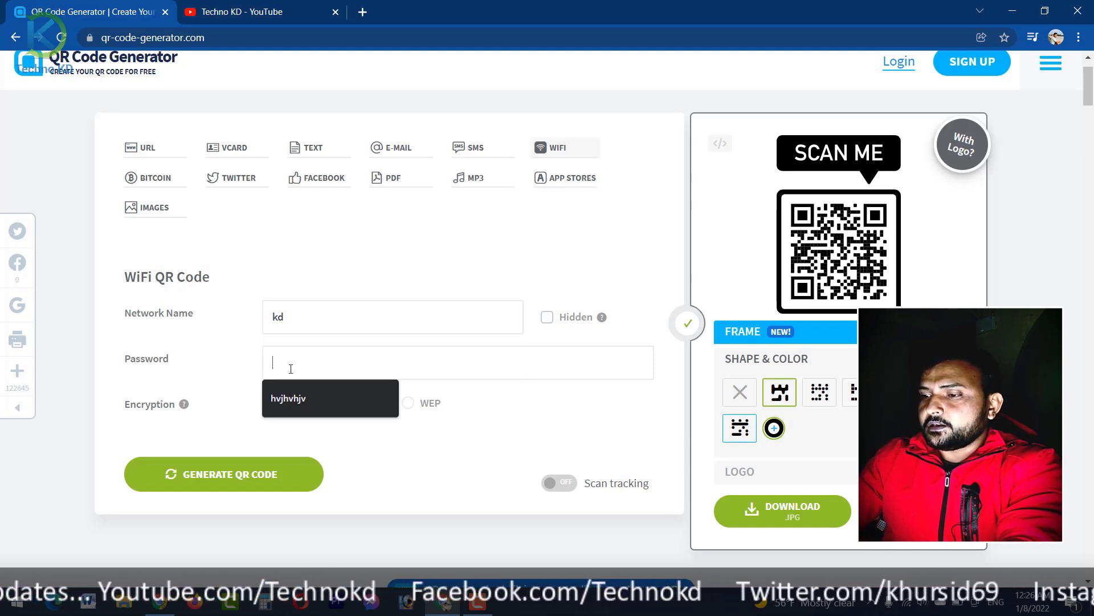
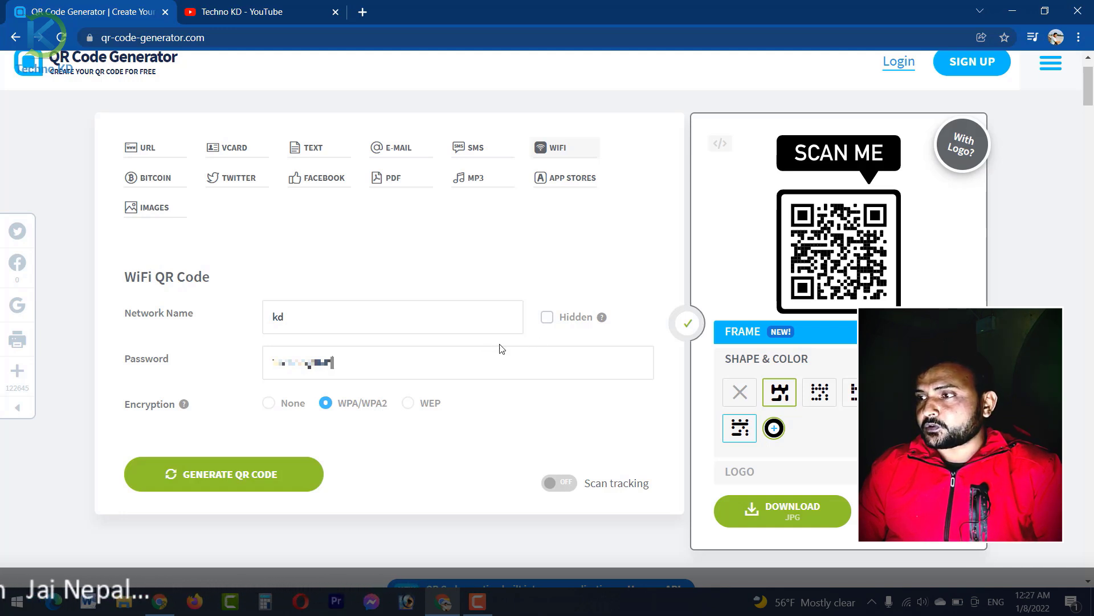
{"action": "left_click", "coordinate": [548, 324]}
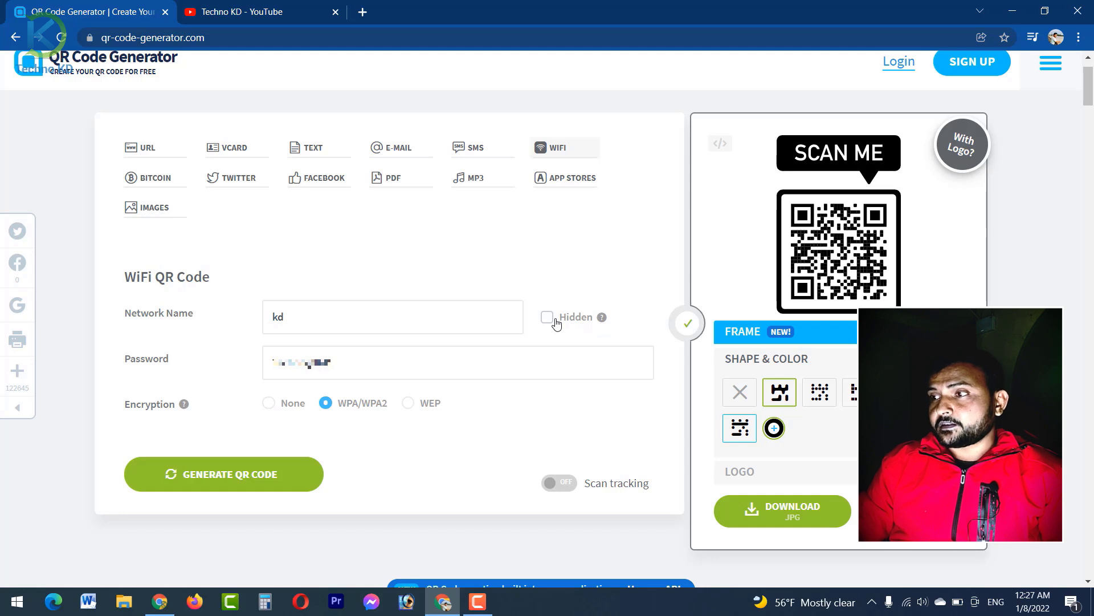
{"action": "left_click", "coordinate": [232, 481]}
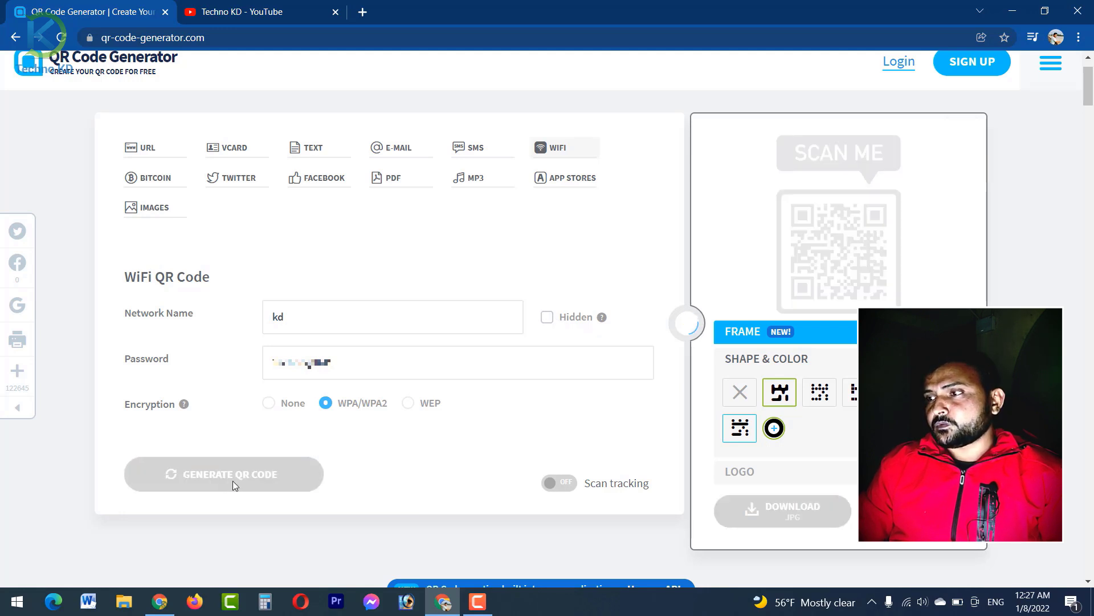
Step: Frame the WiFi QR code with SCAN ME shown below it
{"action": "left_click", "coordinate": [748, 339]}
{"action": "left_click", "coordinate": [776, 376]}
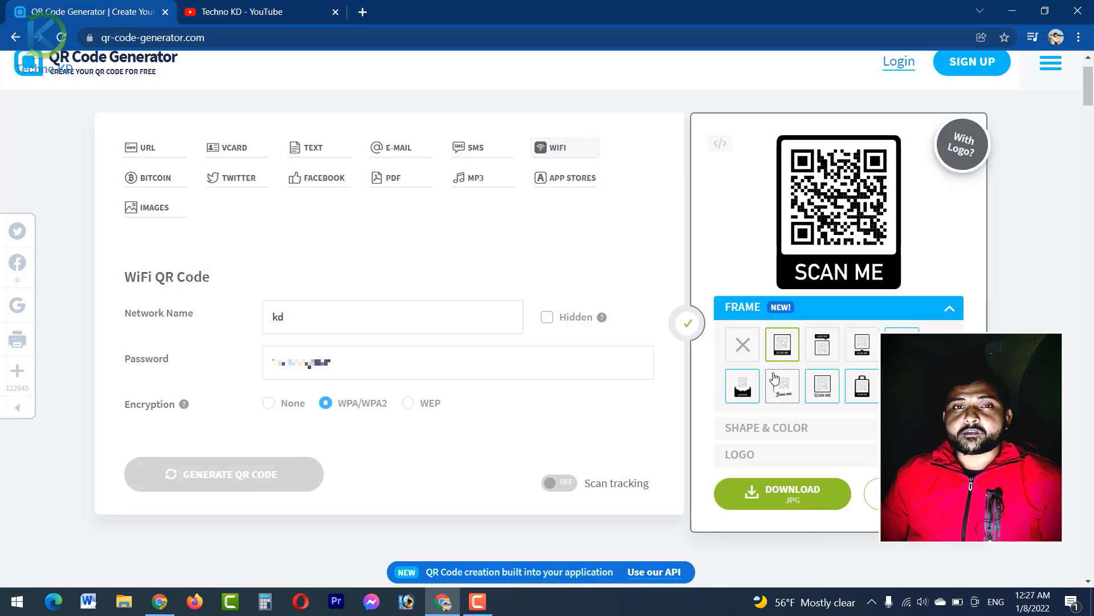
{"action": "double_click", "coordinate": [774, 377]}
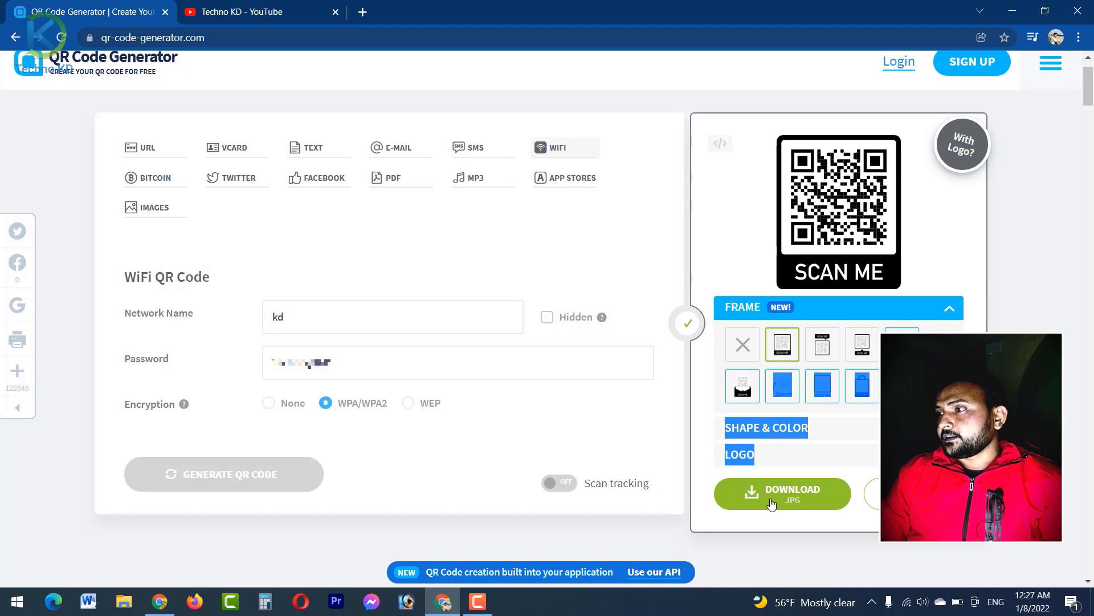
{"action": "left_click", "coordinate": [726, 328]}
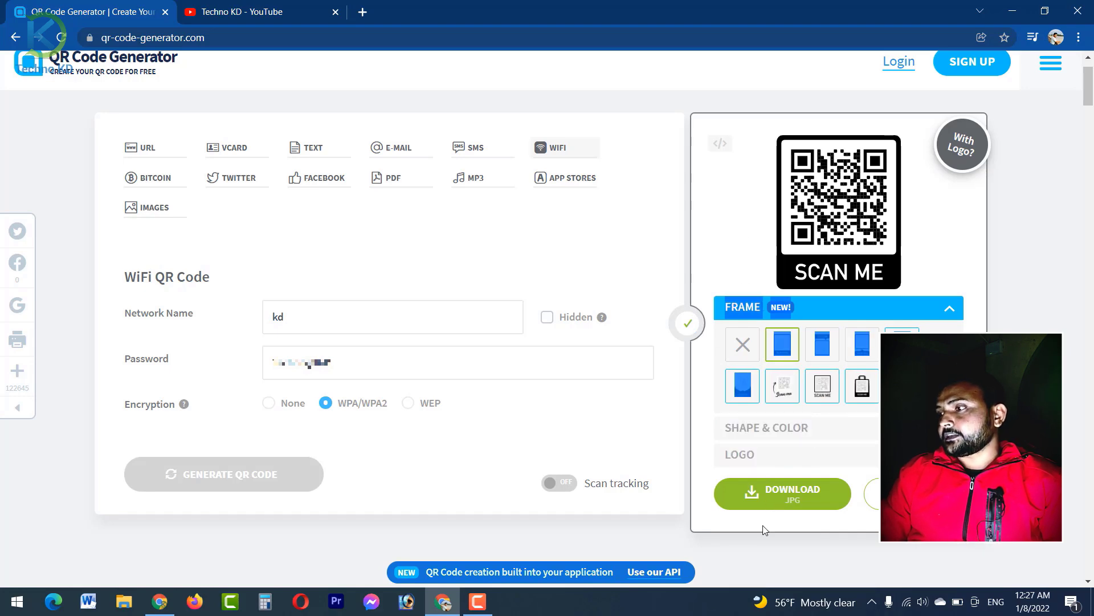
Step: Download the framed WiFi code as frame (2).png, view it, and dismiss the sign-up popup
{"action": "left_click", "coordinate": [771, 494]}
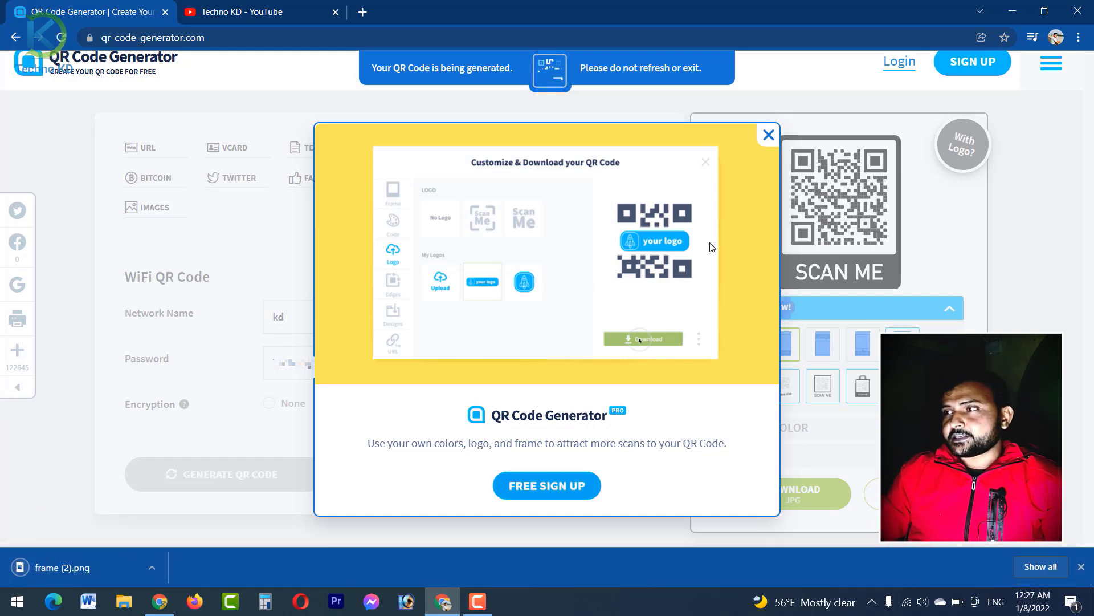
{"action": "left_click", "coordinate": [63, 567]}
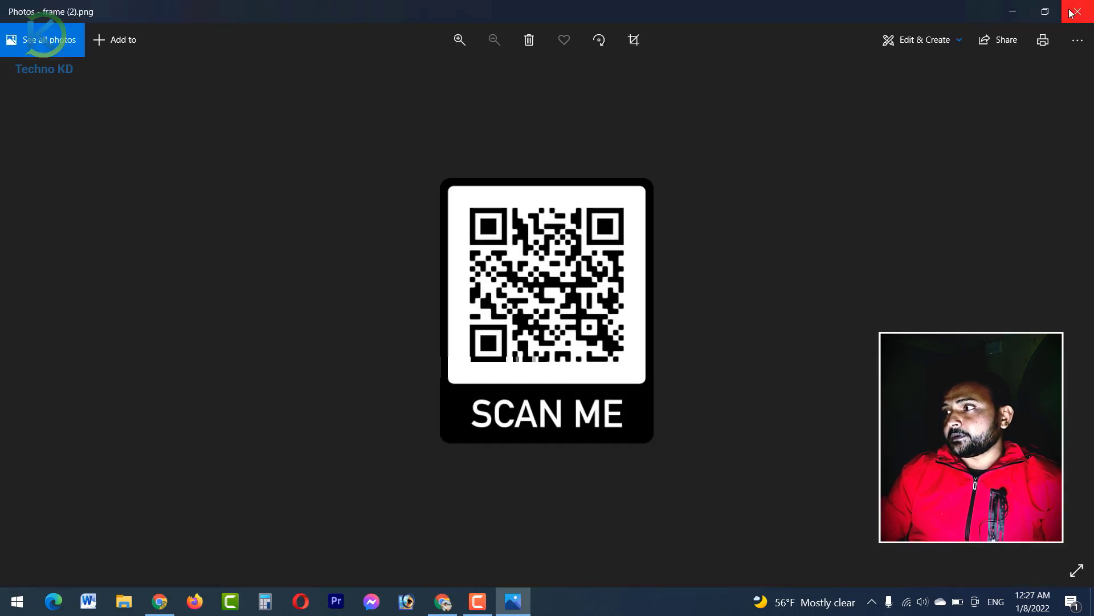
{"action": "left_click", "coordinate": [1073, 11]}
{"action": "left_click", "coordinate": [768, 135]}
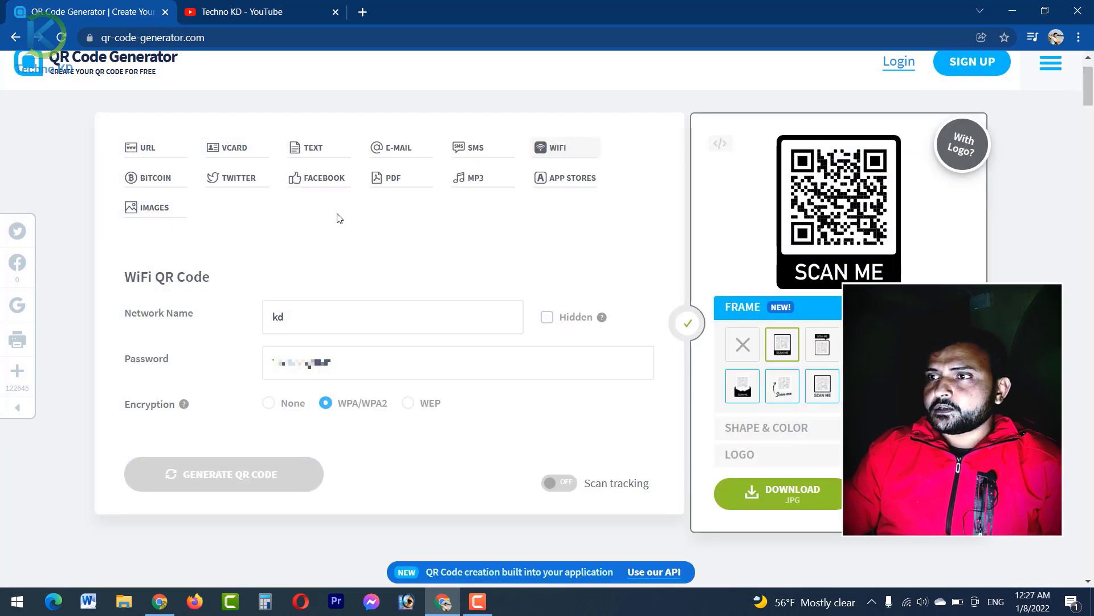
Step: Open the vCard QR code form with its empty contact fields
{"action": "left_click", "coordinate": [218, 158]}
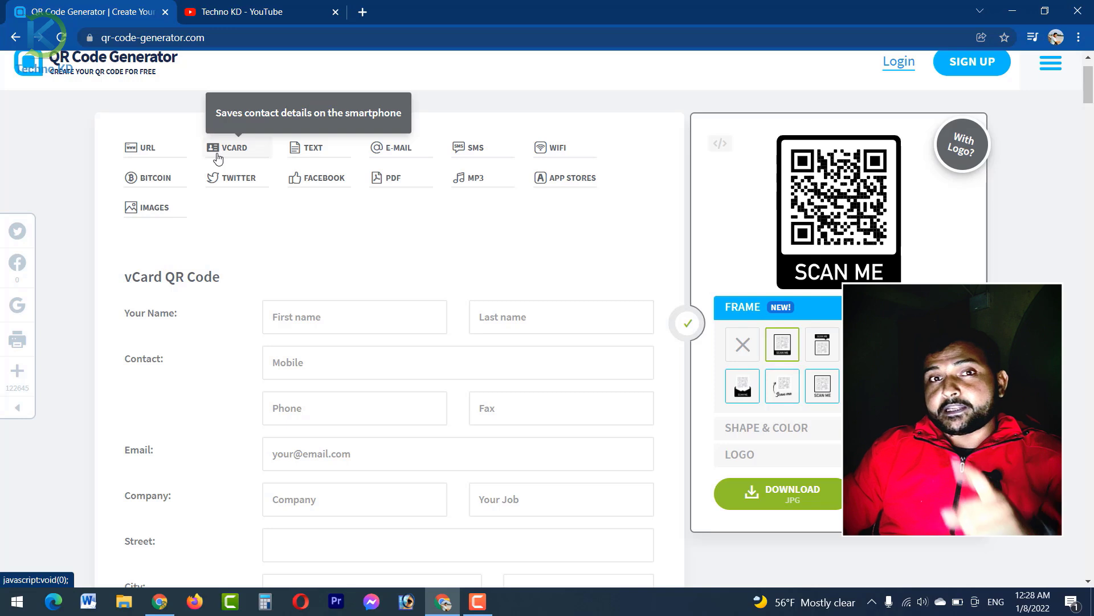
Step: Enter first name Techno, last name Kd, the contact's mobile number and e-mail address
{"action": "left_click", "coordinate": [341, 328]}
{"action": "type", "text": "Te"}
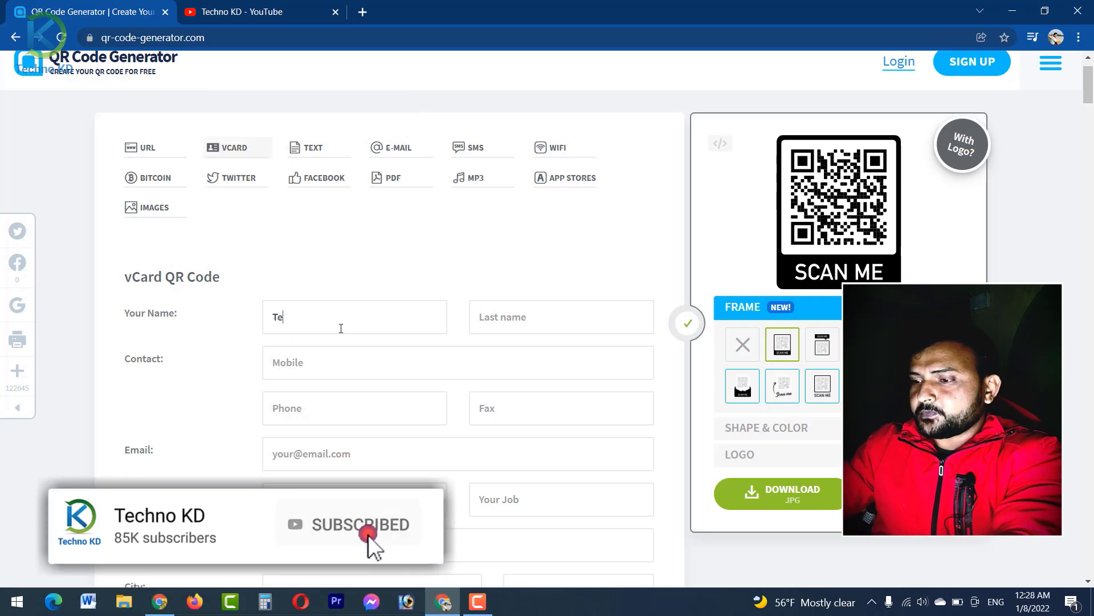
{"action": "type", "text": "chno"}
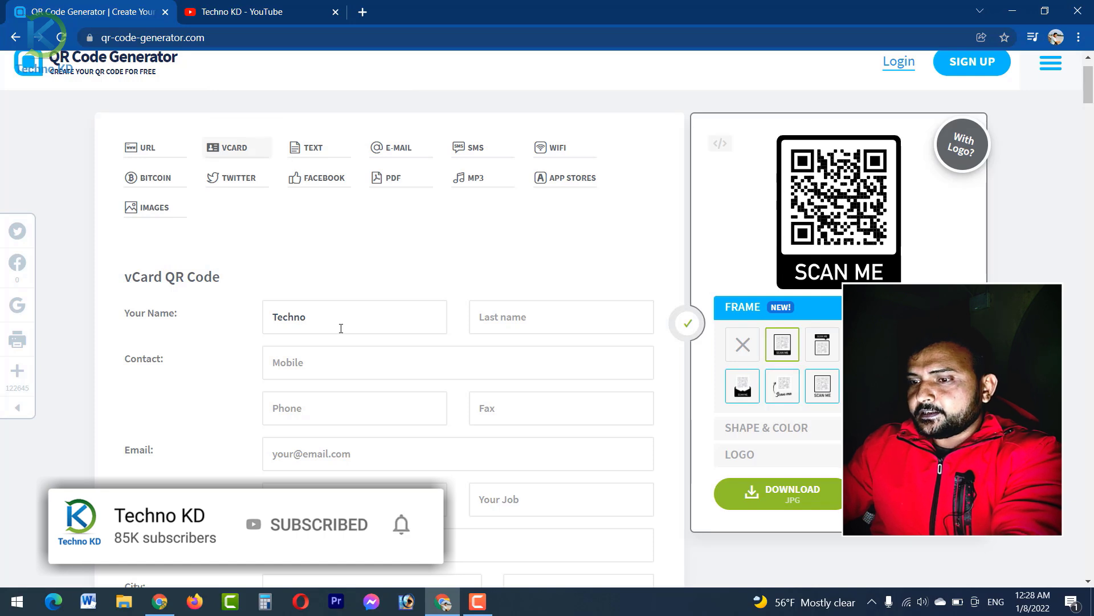
{"action": "key", "text": "Tab"}
{"action": "type", "text": "Kd"}
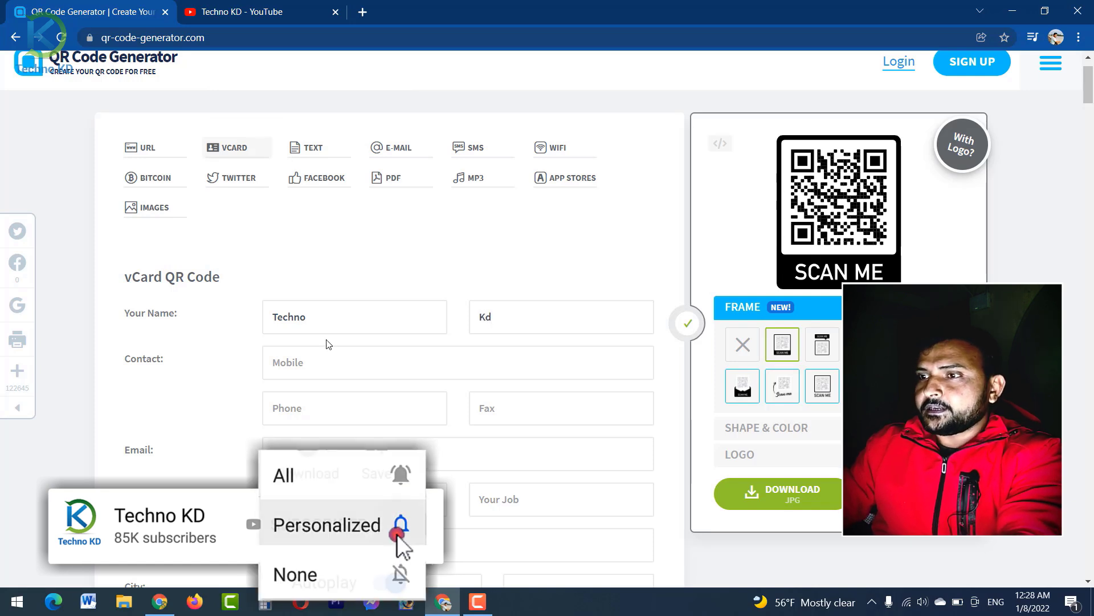
{"action": "left_click", "coordinate": [311, 374]}
{"action": "type", "text": "+"}
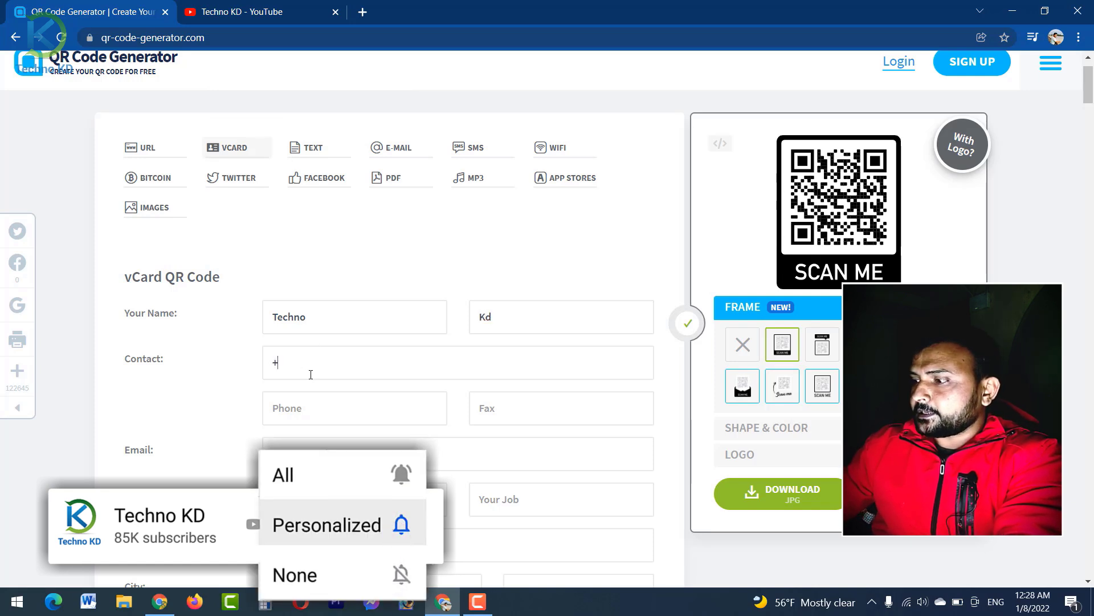
{"action": "type", "text": "97798"}
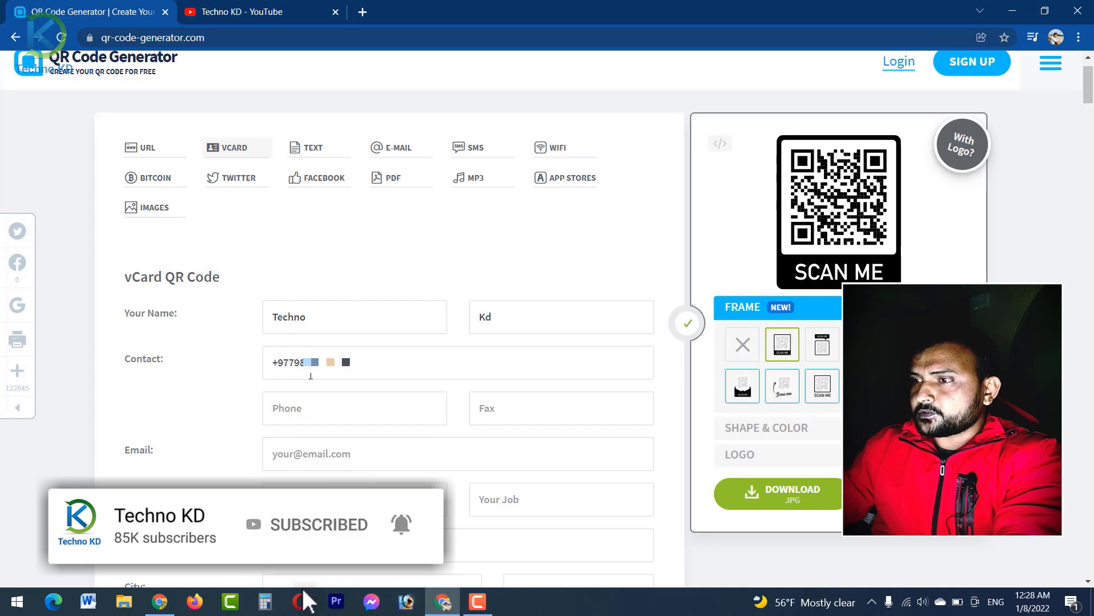
{"action": "left_click", "coordinate": [304, 406]}
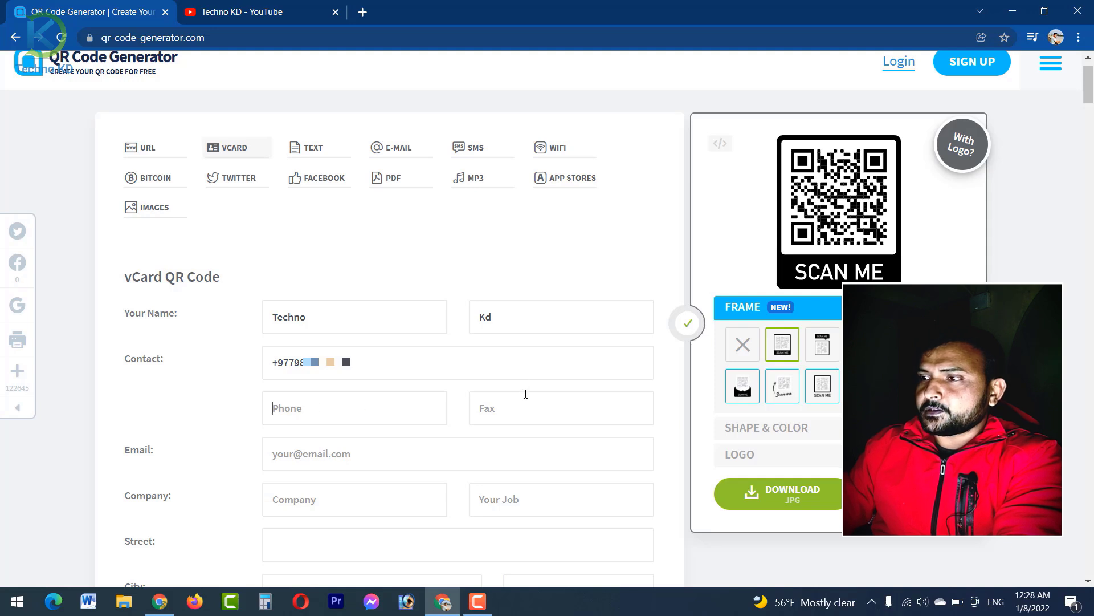
{"action": "left_click", "coordinate": [348, 459]}
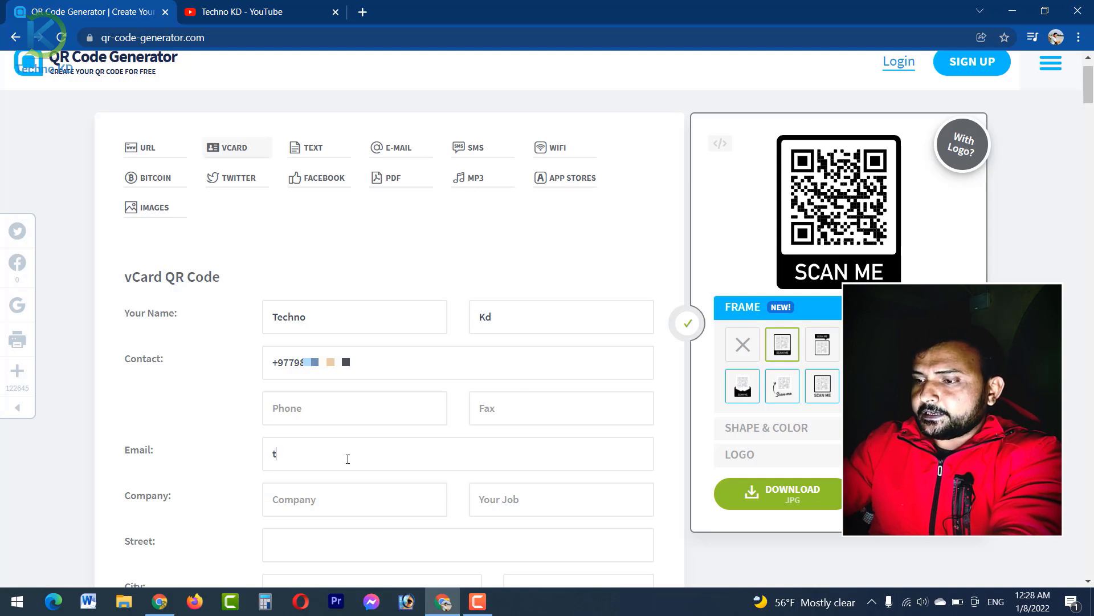
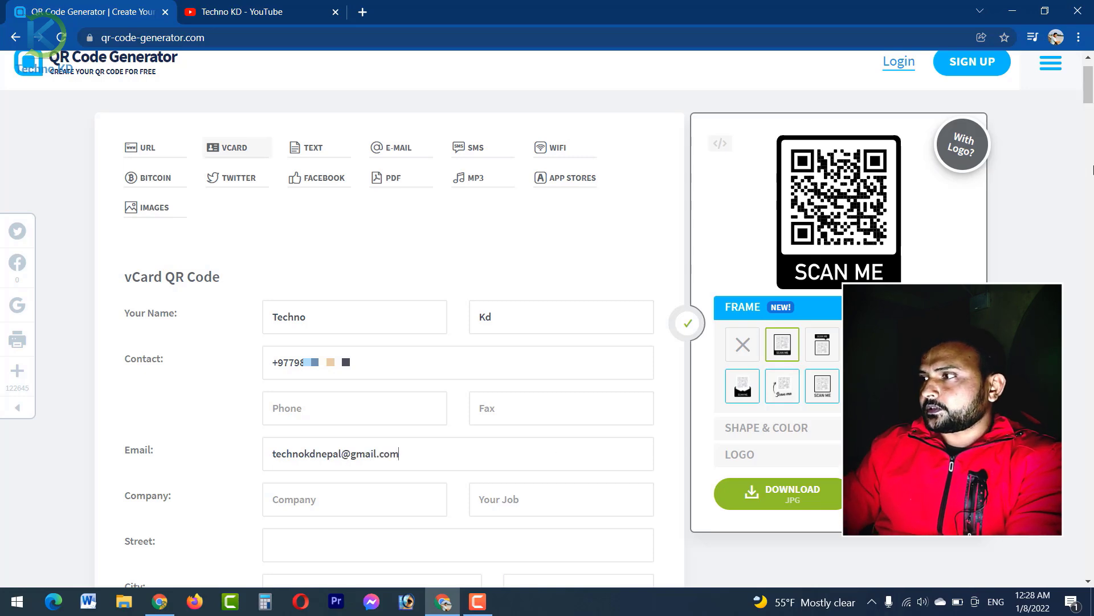
{"action": "scroll", "coordinate": [1090, 116], "scroll_direction": "down", "scroll_amount": 5}
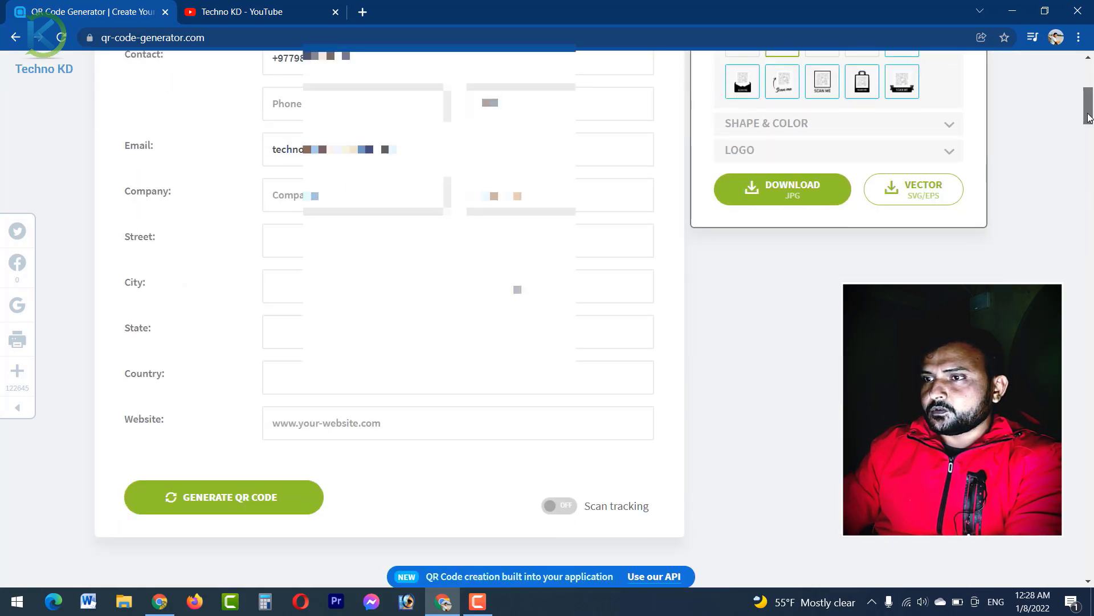
{"action": "left_click", "coordinate": [454, 237]}
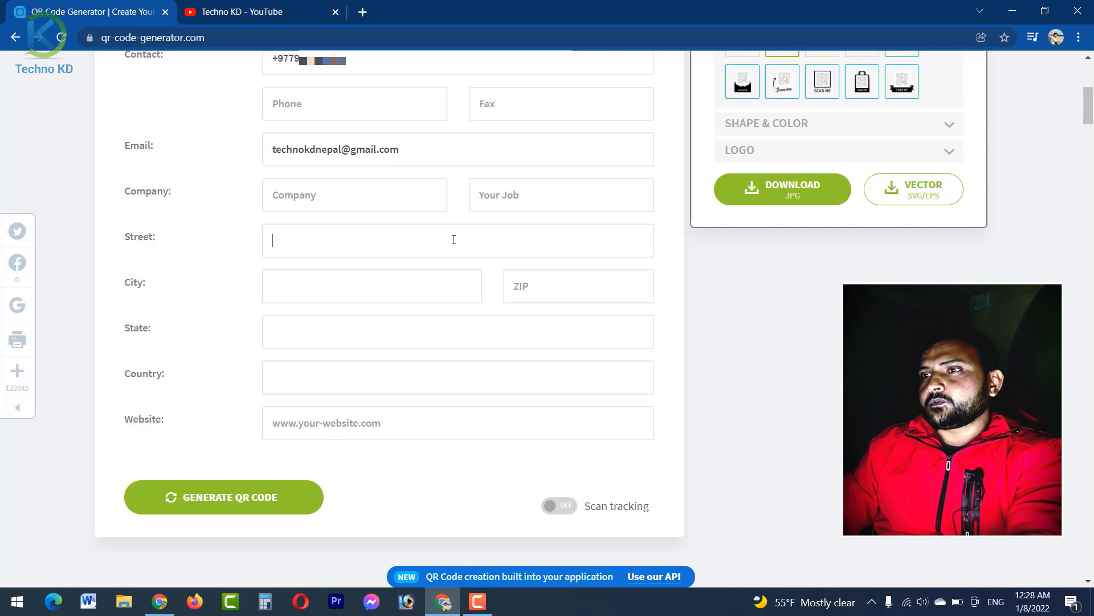
{"action": "left_click", "coordinate": [369, 182]}
{"action": "type", "text": "Techno Kd"}
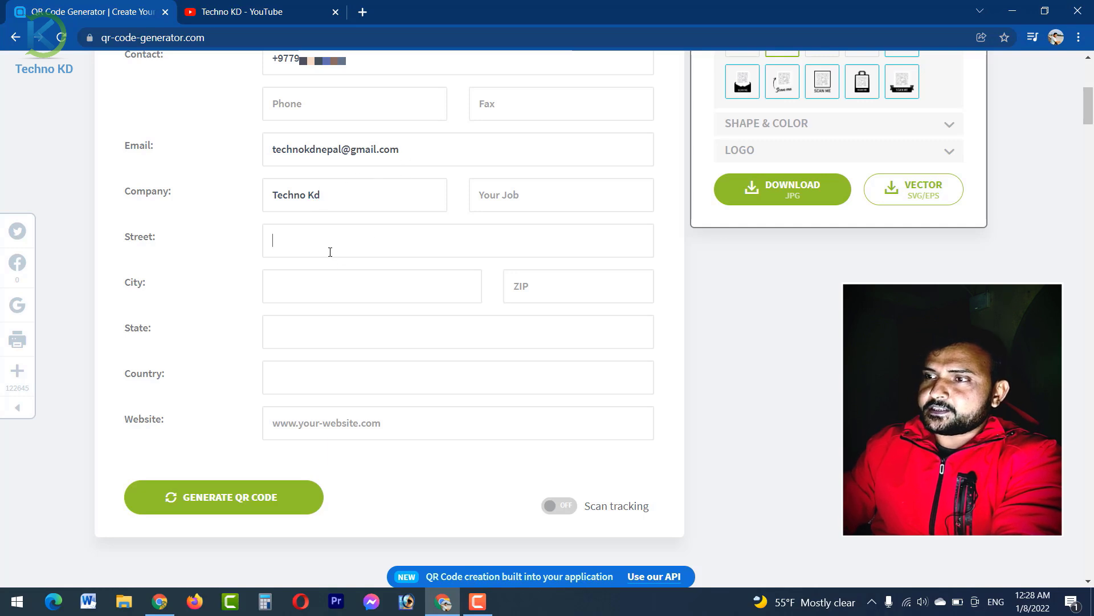
{"action": "left_click", "coordinate": [318, 301]}
{"action": "type", "text": "Biratnagar"}
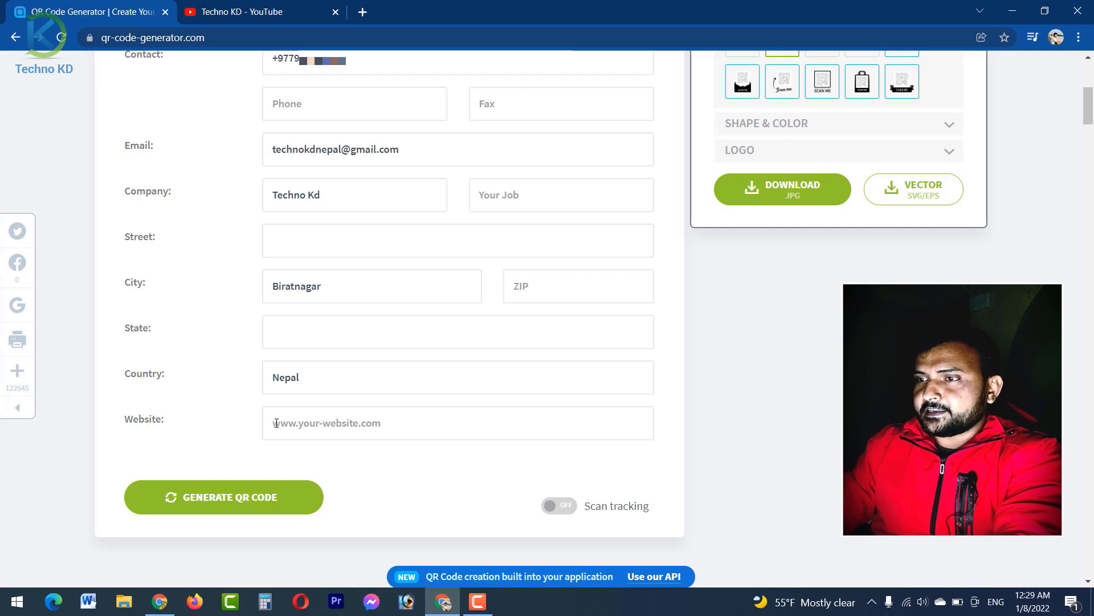
{"action": "type", "text": "www.techn"}
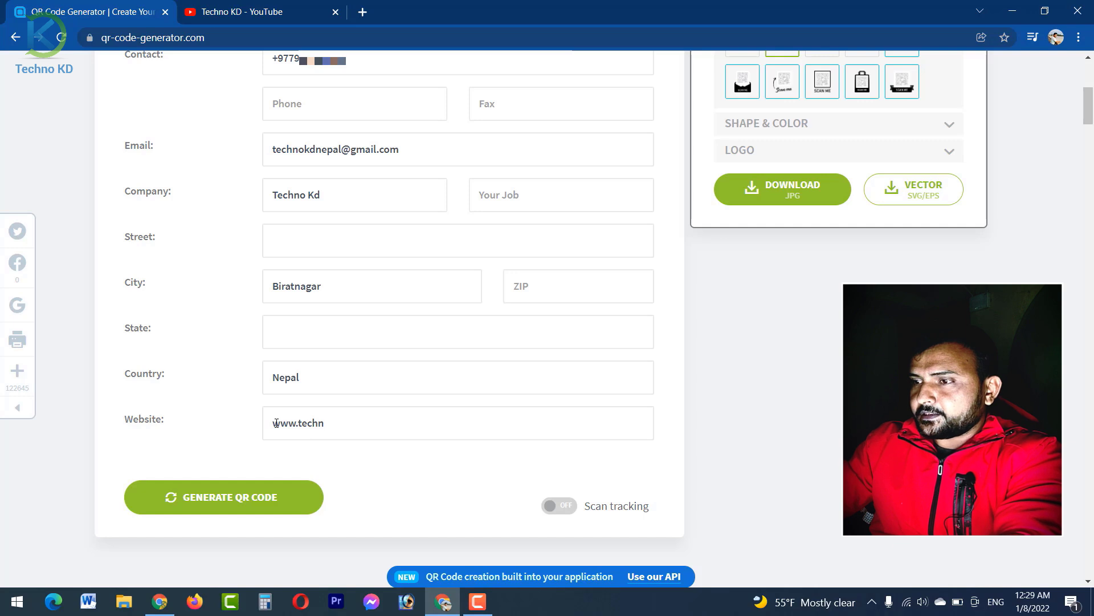
{"action": "type", "text": "okd.com"}
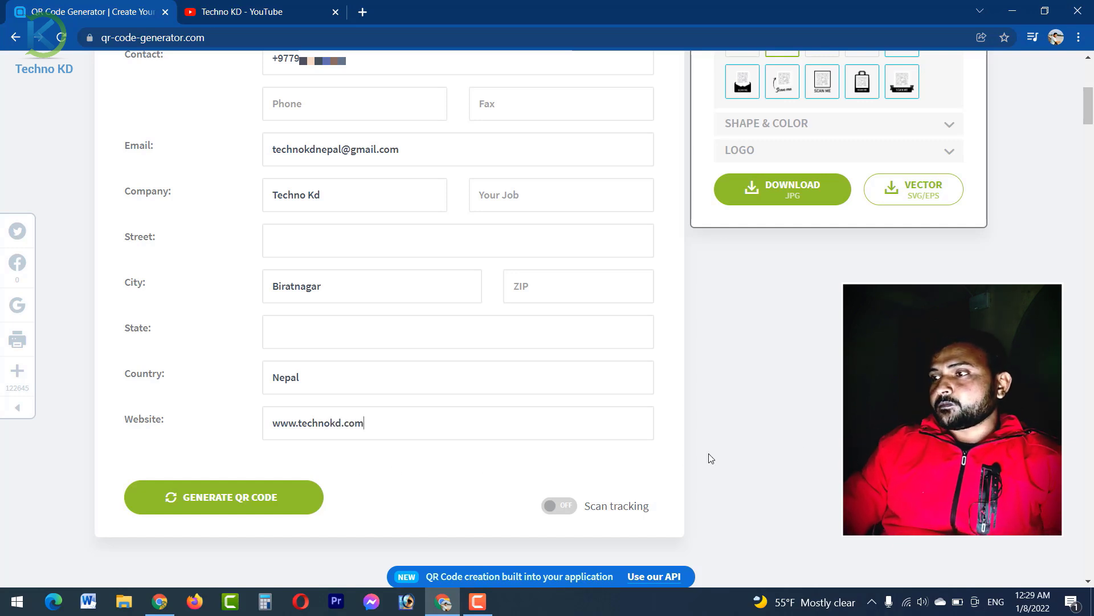
{"action": "left_click", "coordinate": [557, 505]}
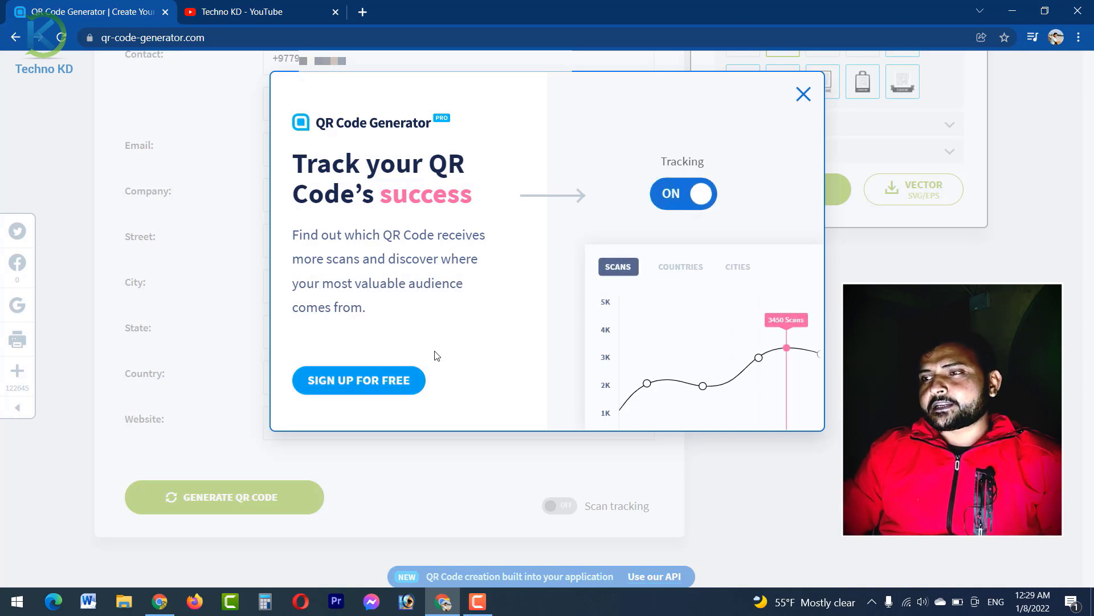
Step: Close the 'Track your QR Code's success' popup, leaving scan tracking off
{"action": "left_click", "coordinate": [804, 96]}
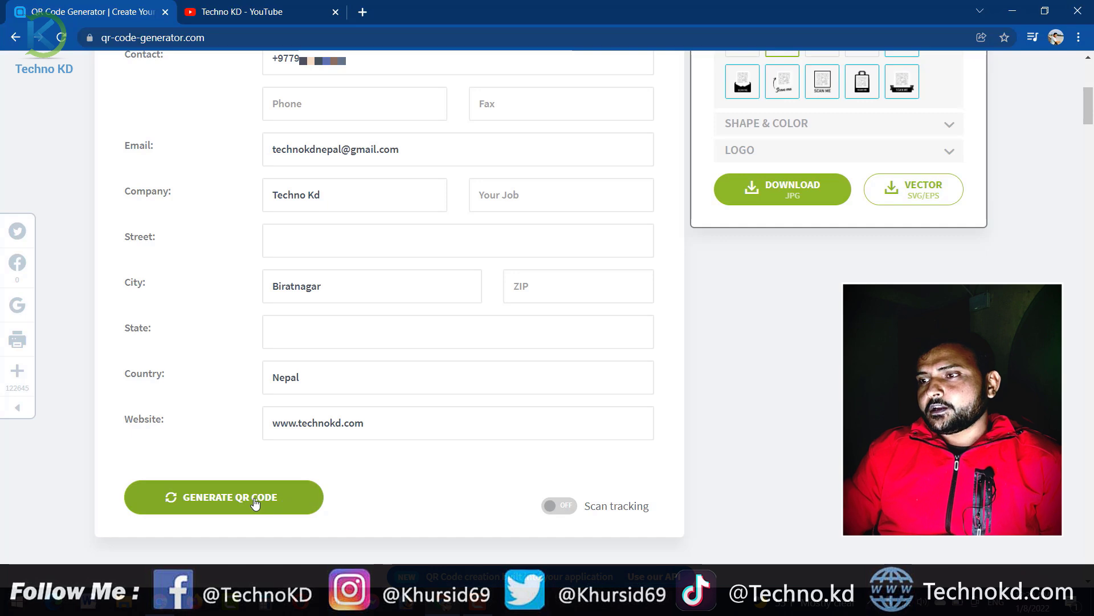
Step: Generate the vCard QR code with no frame and download it as a JPG
{"action": "left_click", "coordinate": [235, 512]}
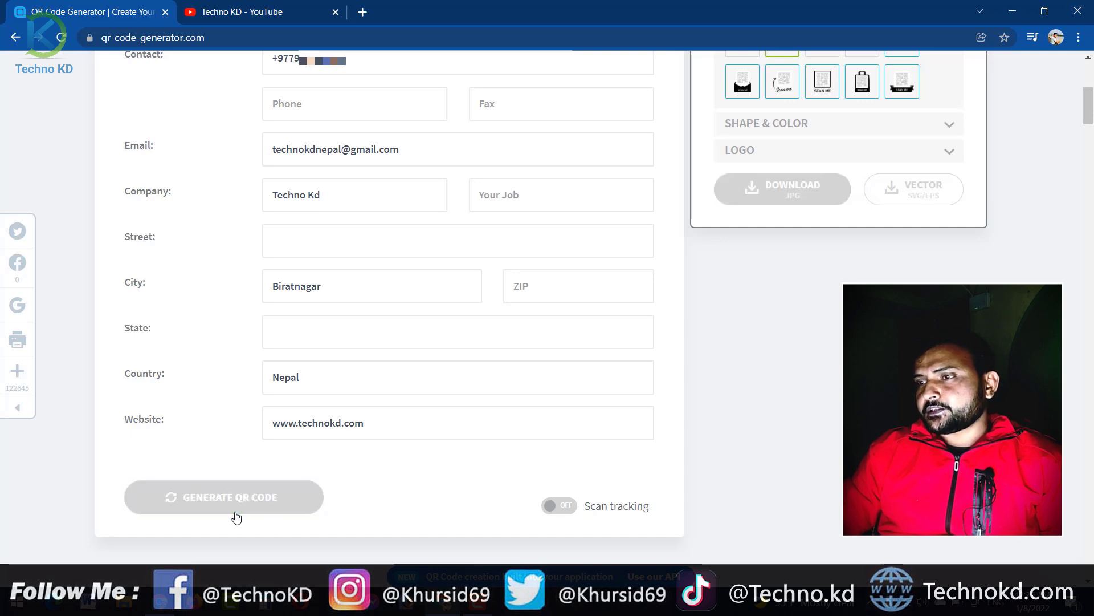
{"action": "left_click_drag", "start_coordinate": [1090, 116], "coordinate": [1090, 95]}
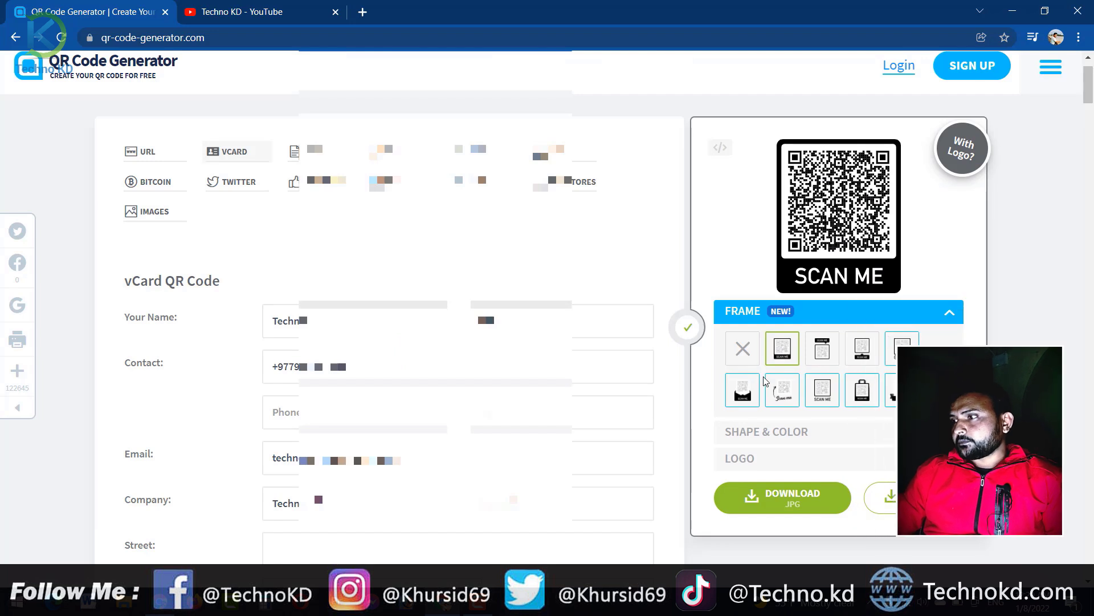
{"action": "left_click", "coordinate": [758, 352]}
{"action": "left_click", "coordinate": [747, 351]}
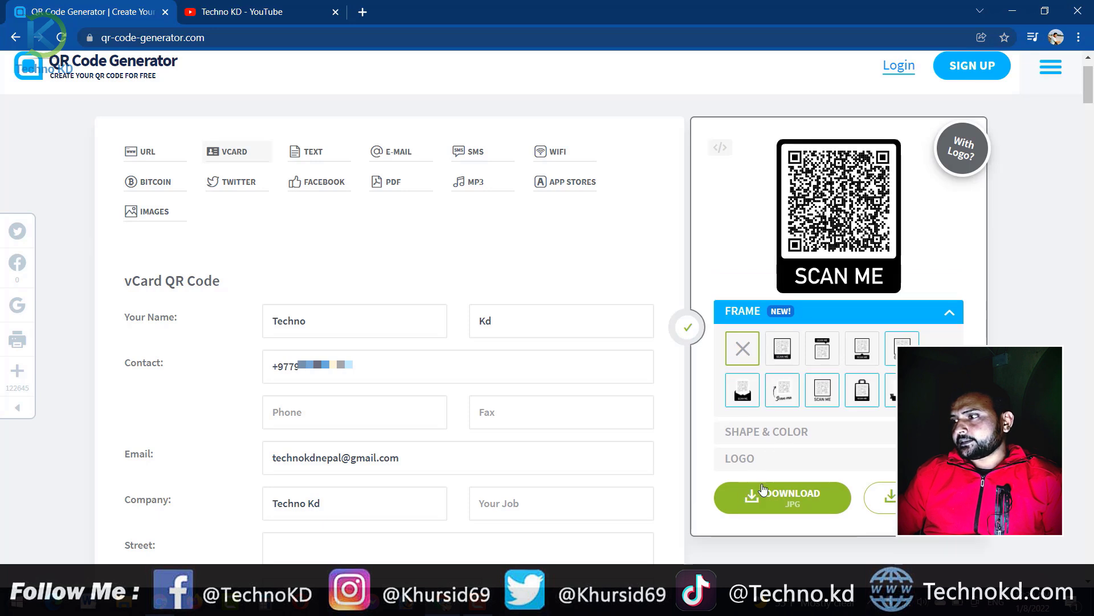
{"action": "left_click", "coordinate": [747, 355]}
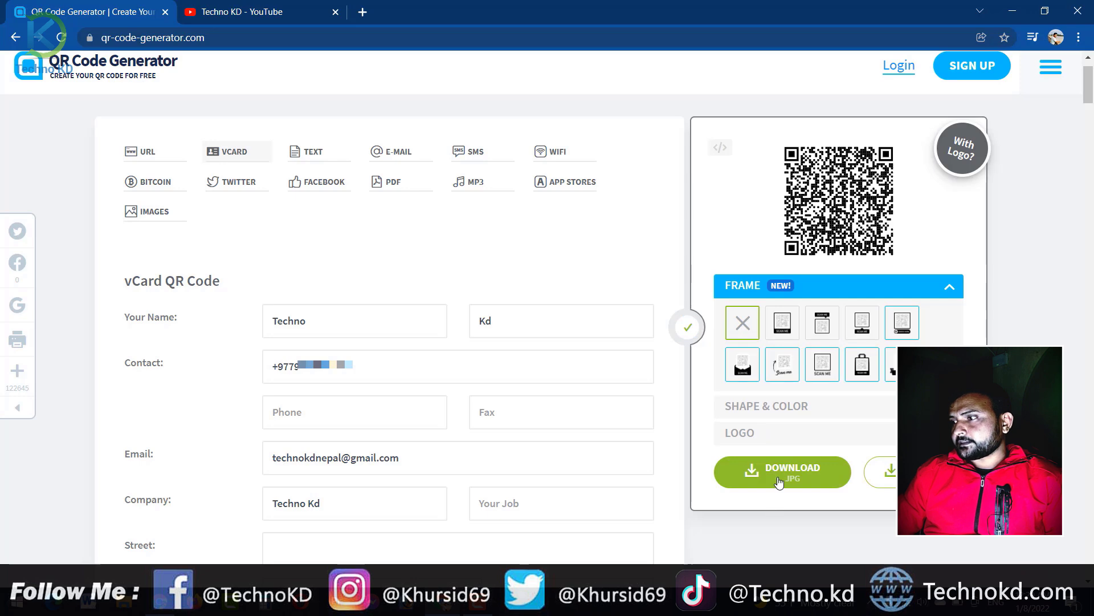
{"action": "left_click", "coordinate": [780, 481]}
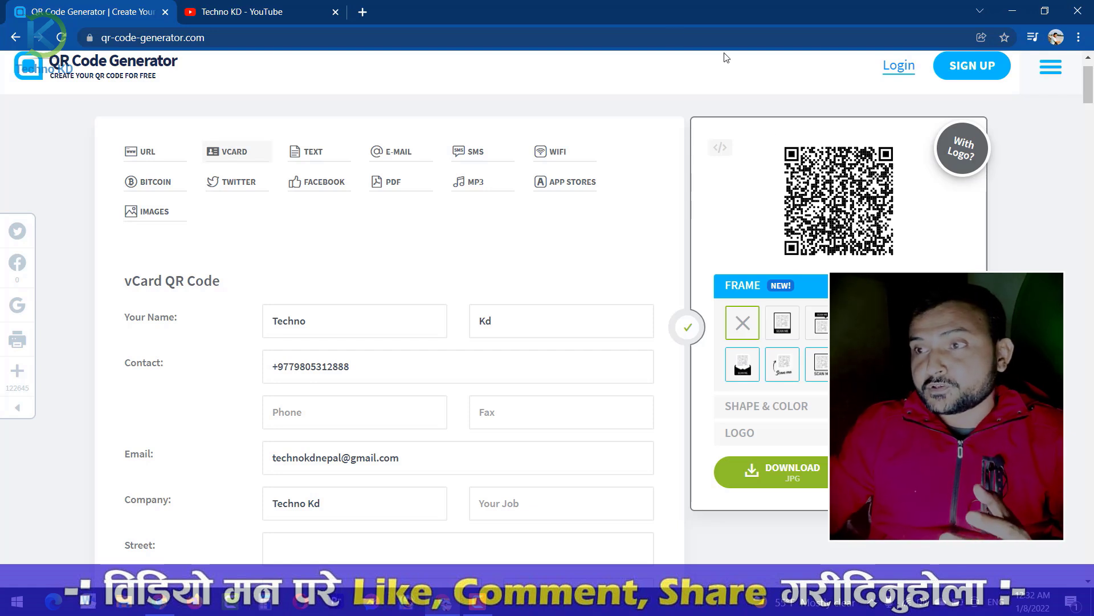
{"action": "left_click", "coordinate": [153, 156]}
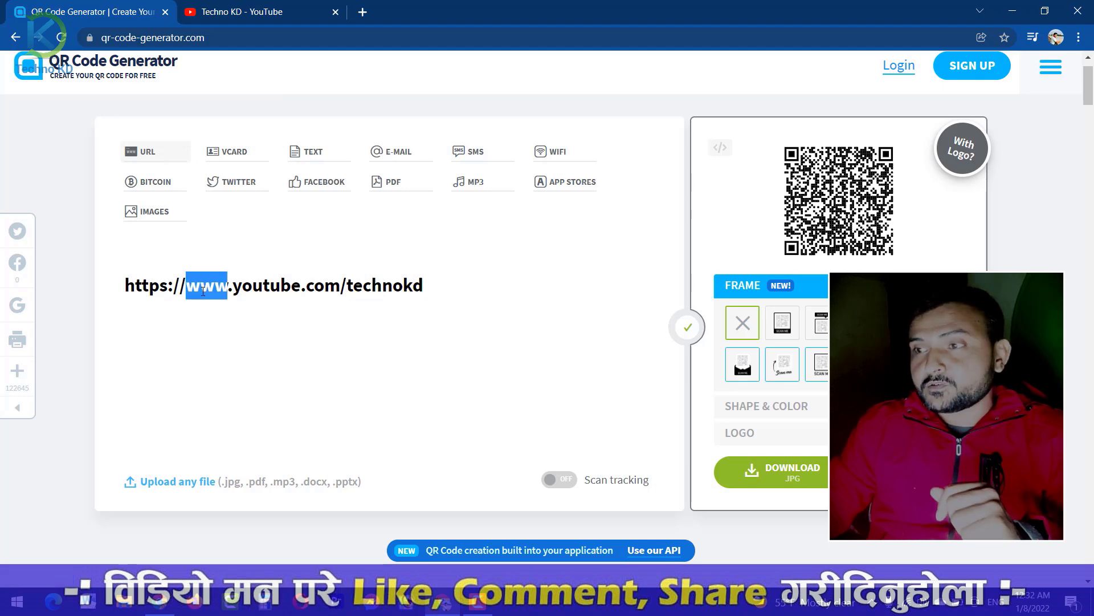
{"action": "triple_click", "coordinate": [203, 288]}
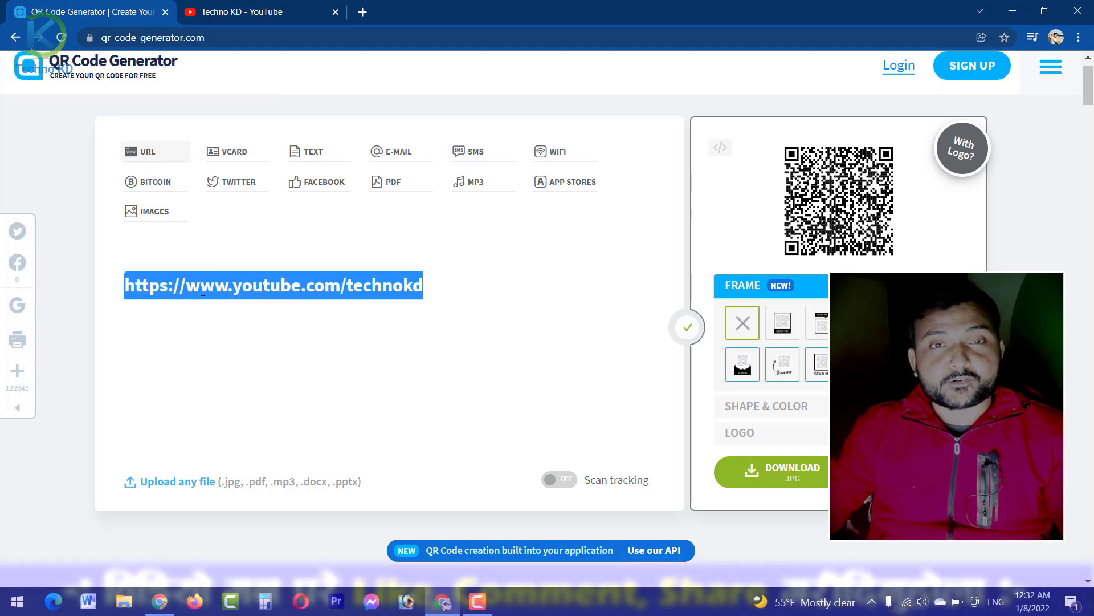